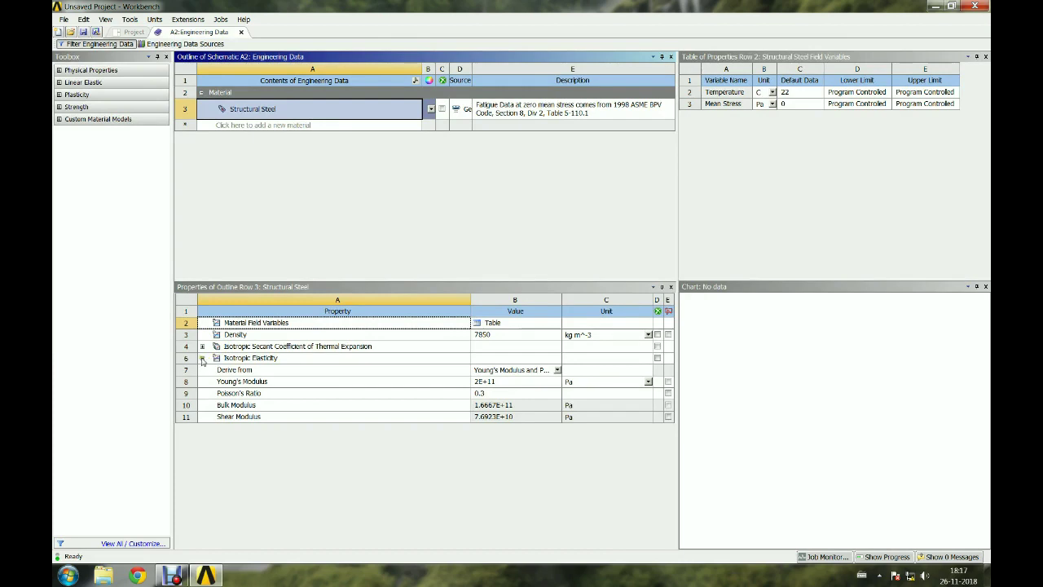
Inspect Structural Steel's Young's modulus, Poisson's ratio and density, then close Engineering Data.
{"action": "left_click", "coordinate": [262, 361]}
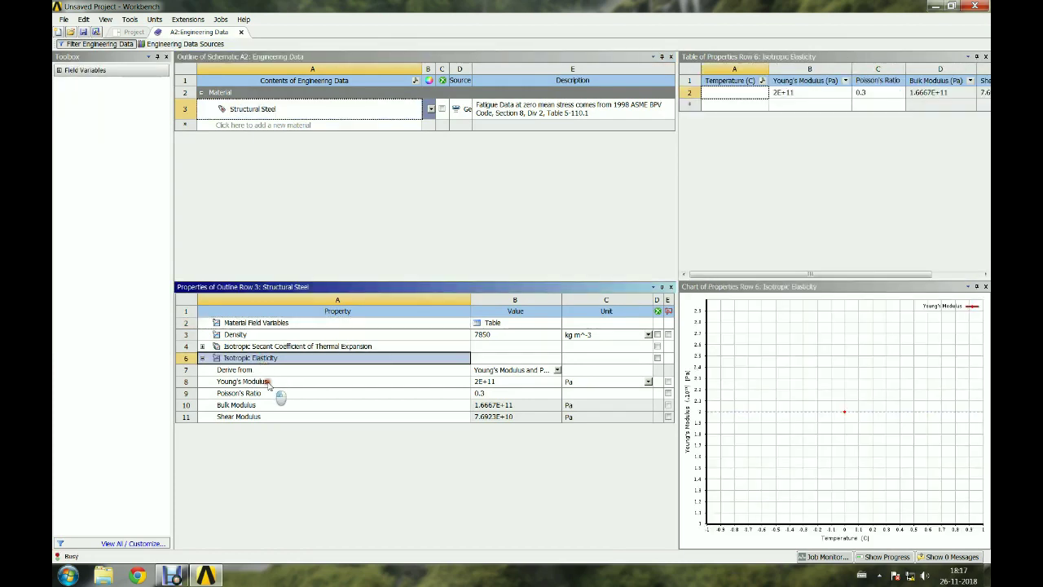
{"action": "left_click", "coordinate": [268, 382]}
{"action": "left_click", "coordinate": [268, 395]}
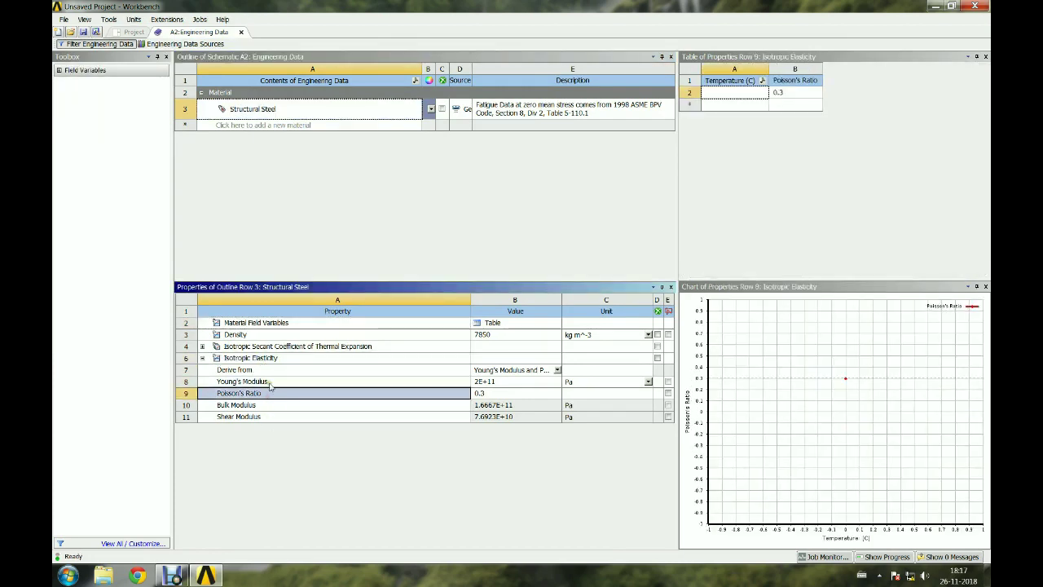
{"action": "left_click", "coordinate": [260, 335]}
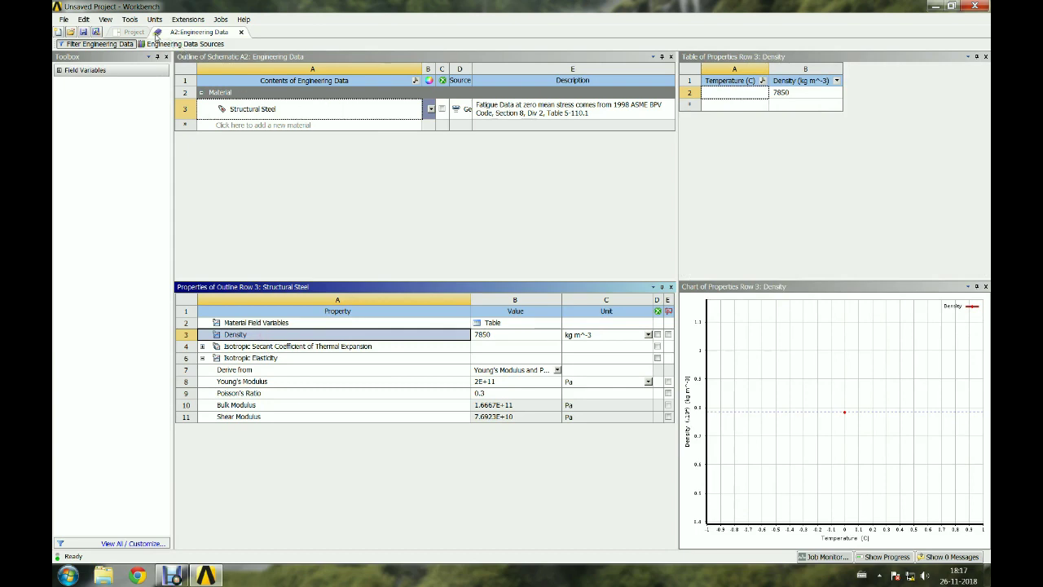
{"action": "left_click", "coordinate": [241, 32]}
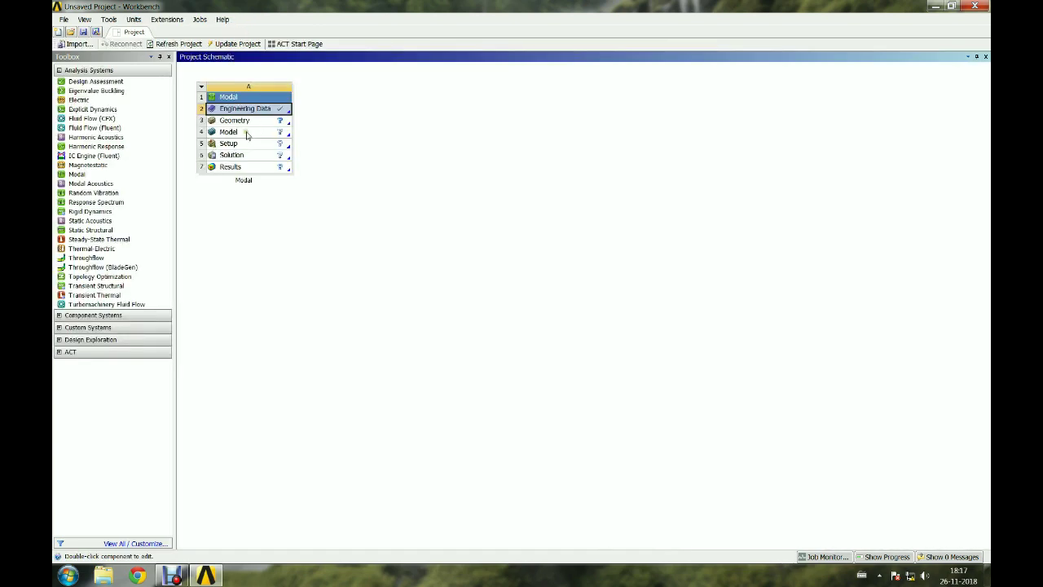
Import Beam.x_t as the Modal system's geometry and open the model in Mechanical.
{"action": "left_click", "coordinate": [247, 124]}
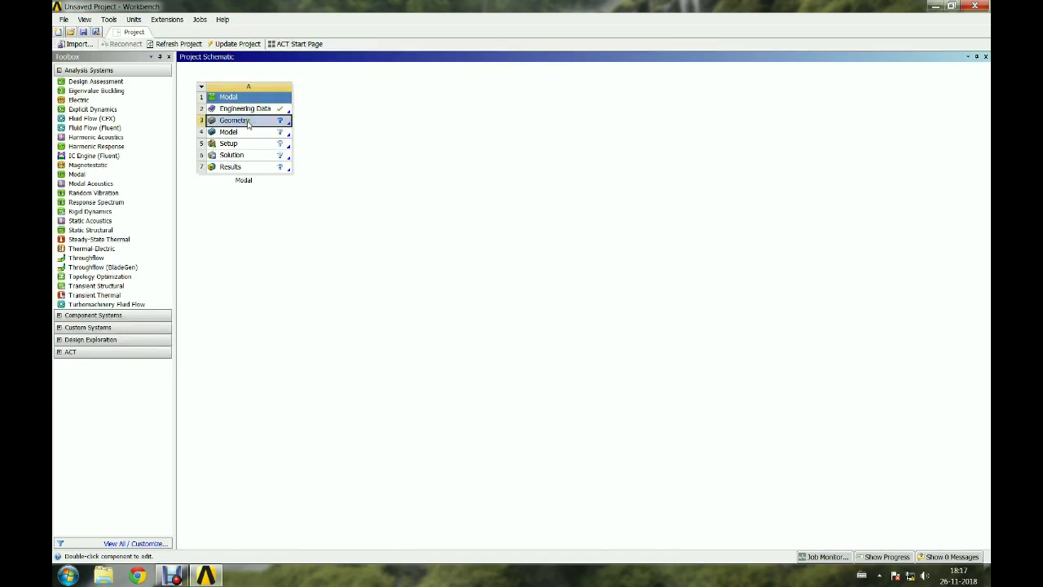
{"action": "right_click", "coordinate": [248, 122]}
{"action": "mouse_move", "coordinate": [310, 153]}
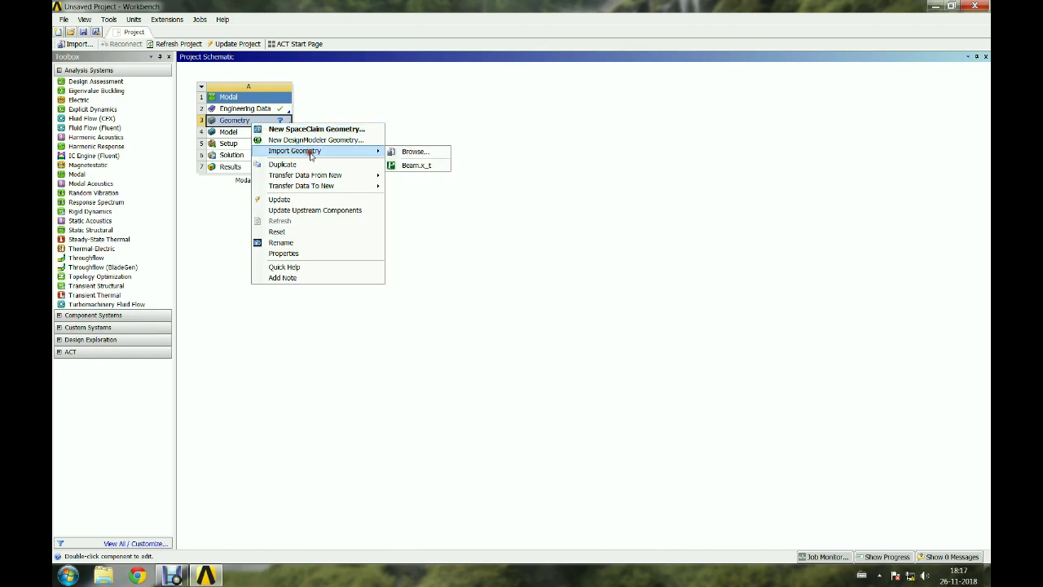
{"action": "left_click", "coordinate": [413, 152]}
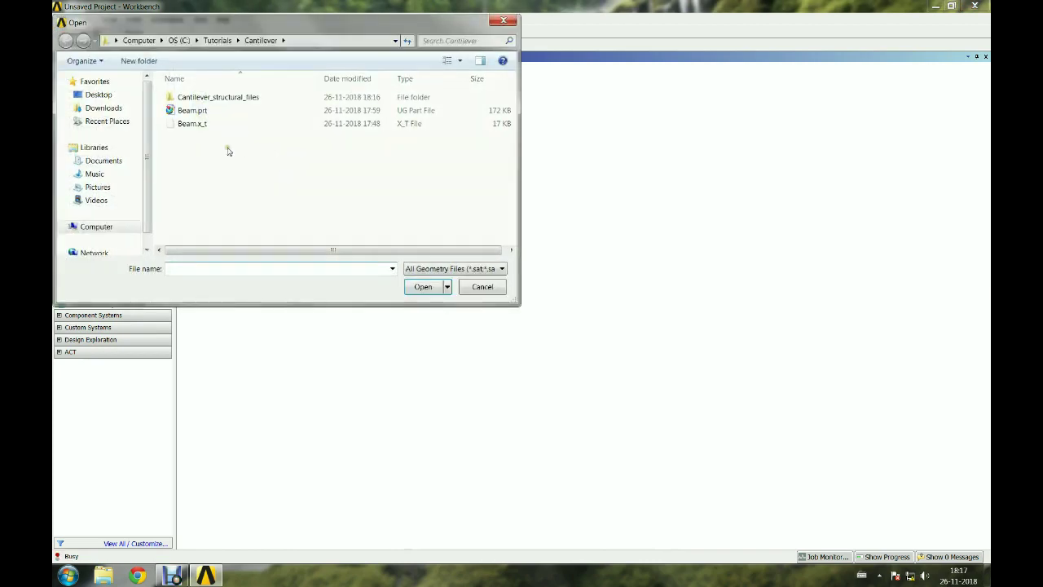
{"action": "double_click", "coordinate": [192, 124]}
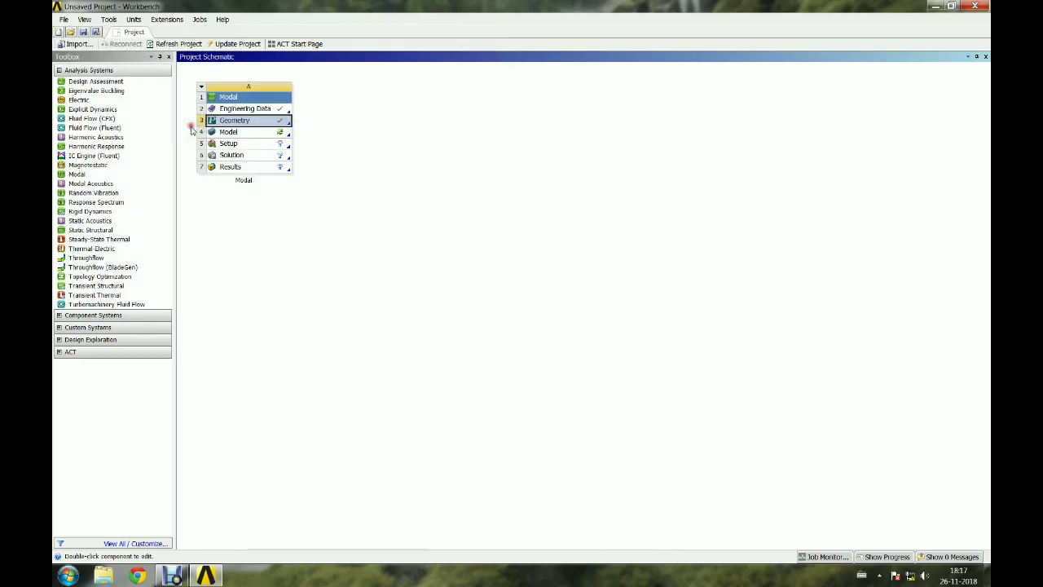
{"action": "double_click", "coordinate": [254, 133]}
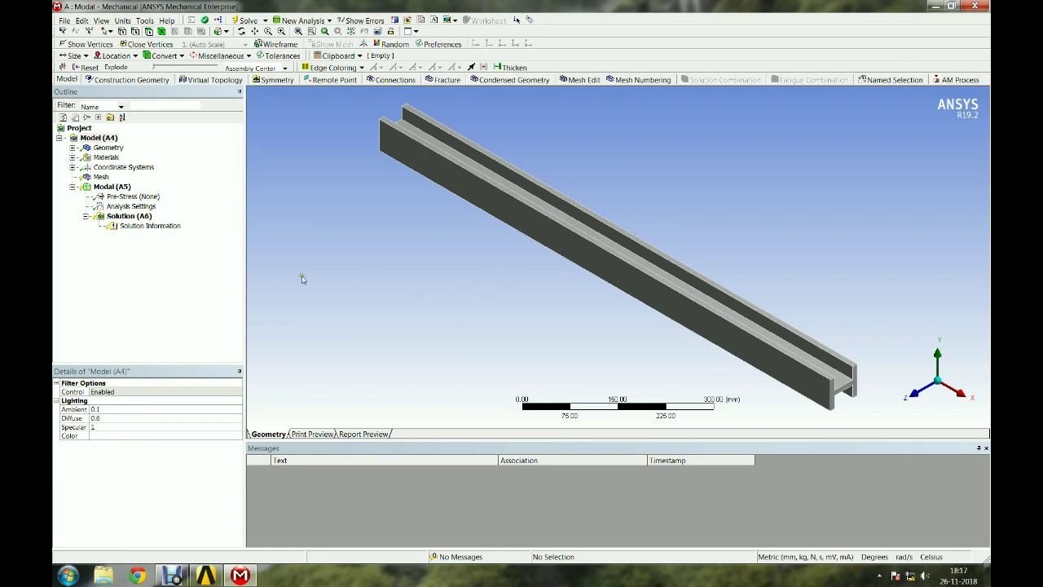
Confirm Part 1 is assigned Structural Steel and display the Mesh details.
{"action": "middle_click_drag", "start_coordinate": [482, 318], "coordinate": [440, 238]}
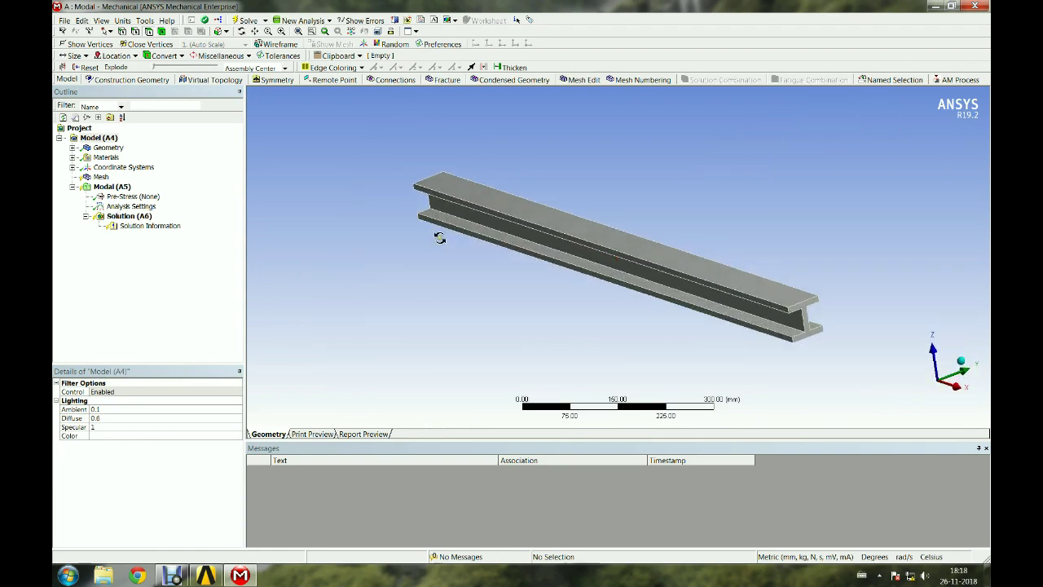
{"action": "left_click", "coordinate": [72, 147]}
{"action": "left_click", "coordinate": [117, 158]}
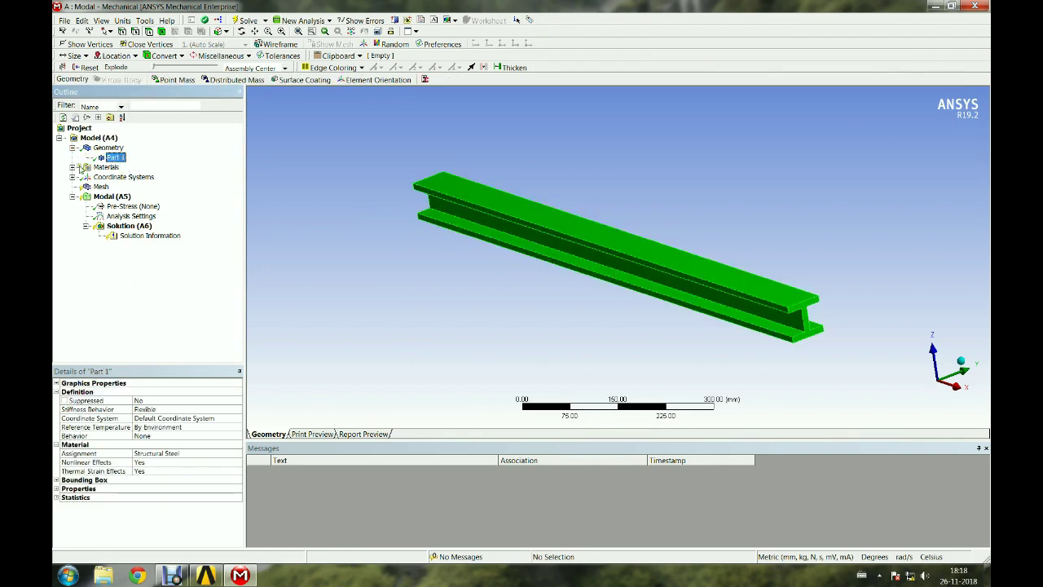
{"action": "left_click", "coordinate": [100, 186]}
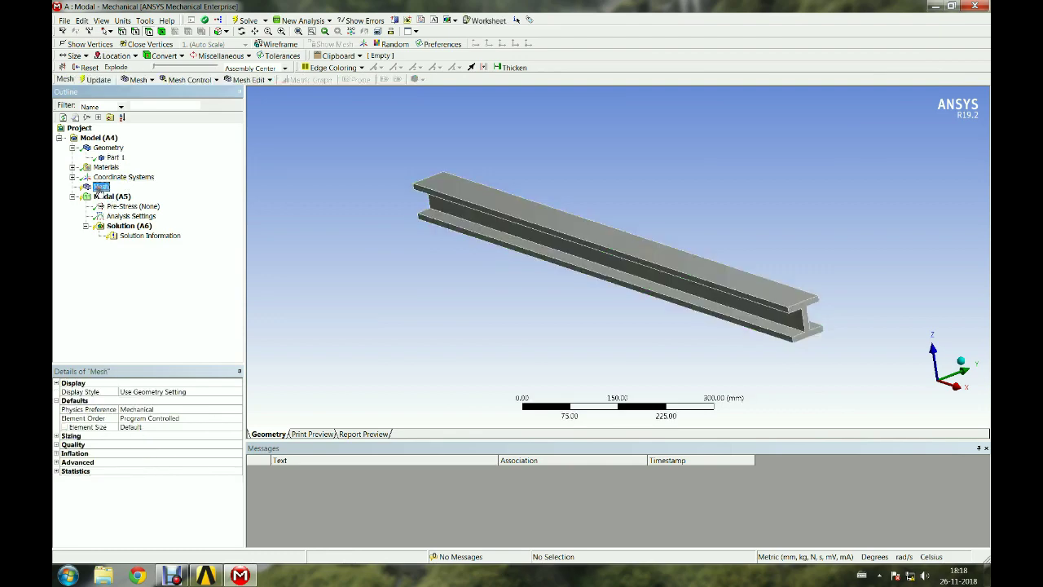
{"action": "mouse_move", "coordinate": [404, 282]}
{"action": "middle_mouse_down"}
{"action": "mouse_move", "coordinate": [422, 249]}
{"action": "mouse_move", "coordinate": [392, 247]}
{"action": "mouse_move", "coordinate": [410, 264]}
{"action": "mouse_move", "coordinate": [411, 284]}
{"action": "middle_mouse_up"}
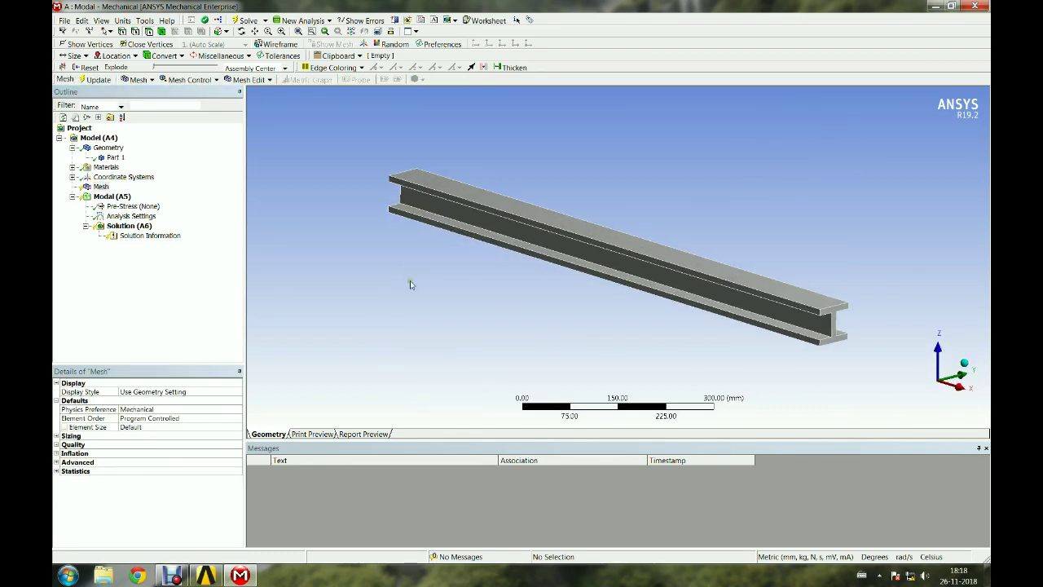
Insert an edge sizing on the mesh and scope it to the beam's five long edges.
{"action": "right_click", "coordinate": [106, 188]}
{"action": "mouse_move", "coordinate": [167, 191]}
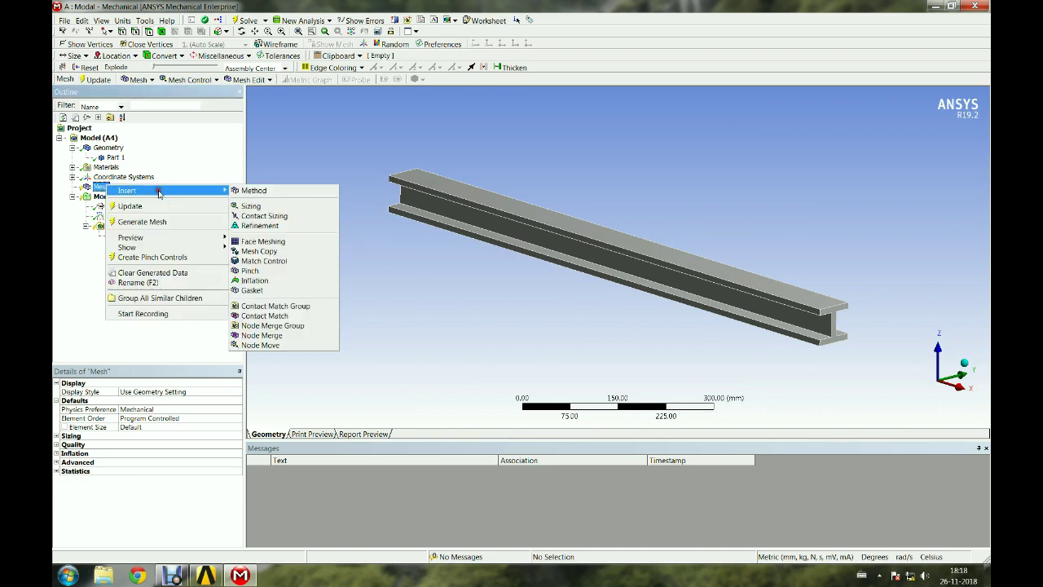
{"action": "left_click", "coordinate": [281, 207]}
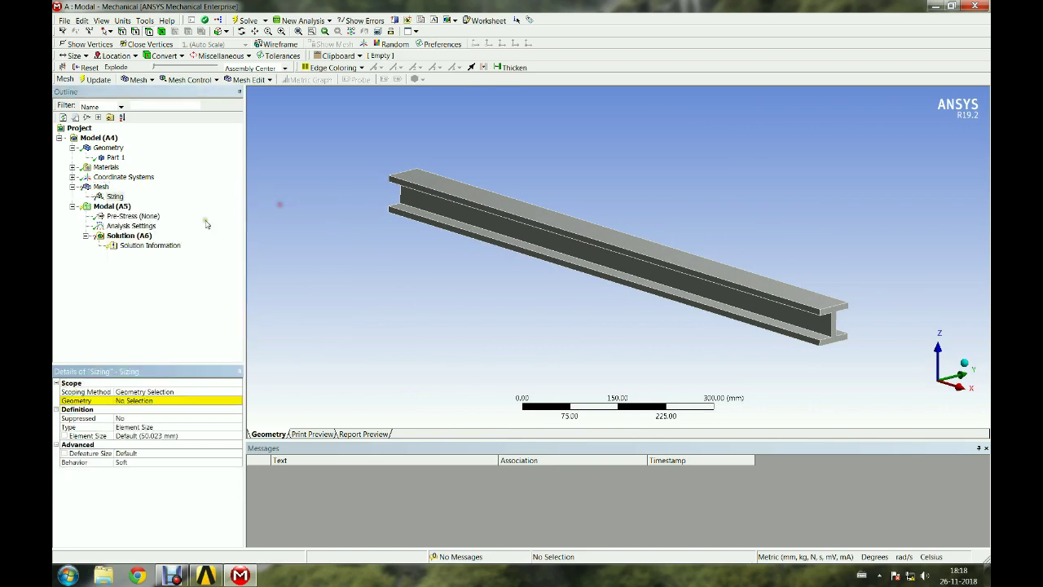
{"action": "left_click", "coordinate": [159, 401]}
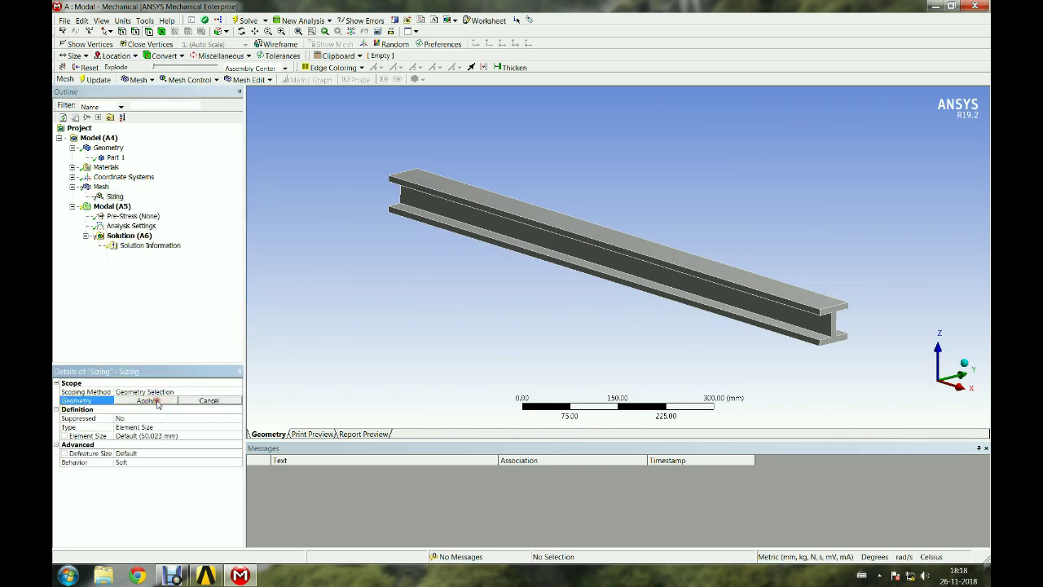
{"action": "left_click", "coordinate": [141, 35]}
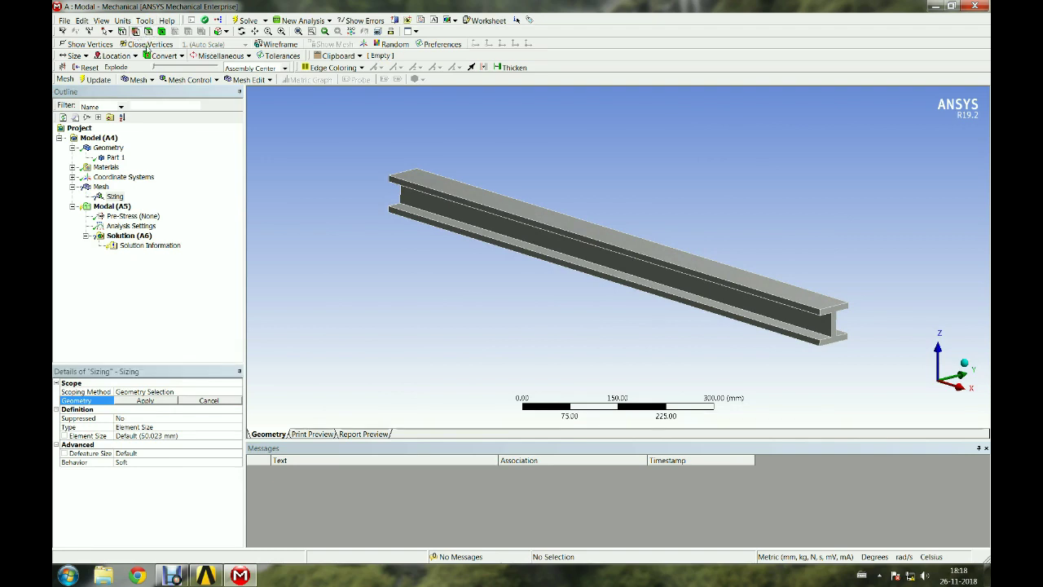
{"action": "left_click", "coordinate": [502, 210]}
{"action": "left_click", "coordinate": [496, 218], "text": "ctrl"}
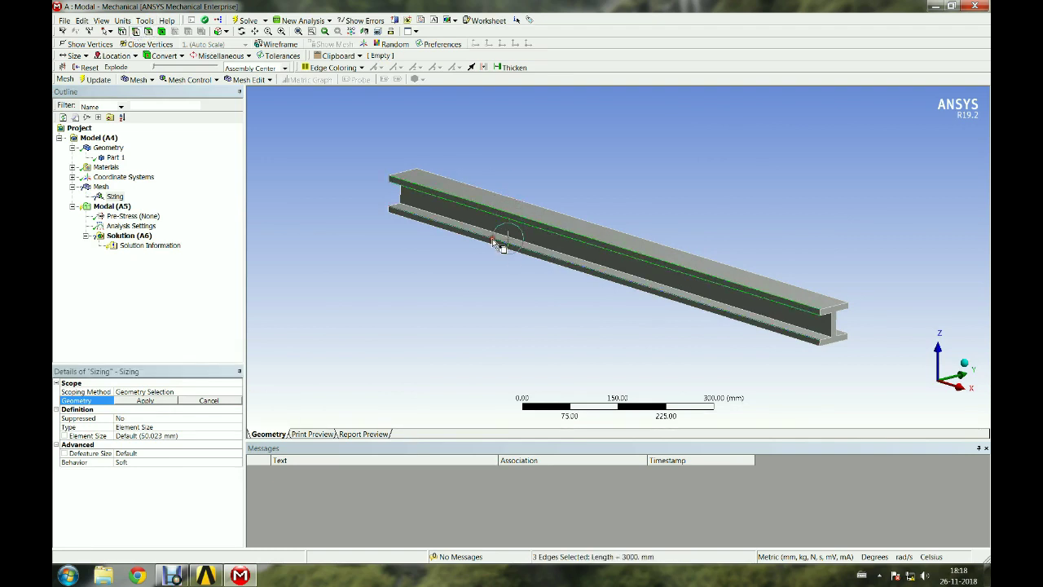
{"action": "left_click", "coordinate": [584, 227], "text": "ctrl"}
{"action": "middle_click_drag", "start_coordinate": [692, 214], "coordinate": [541, 216]}
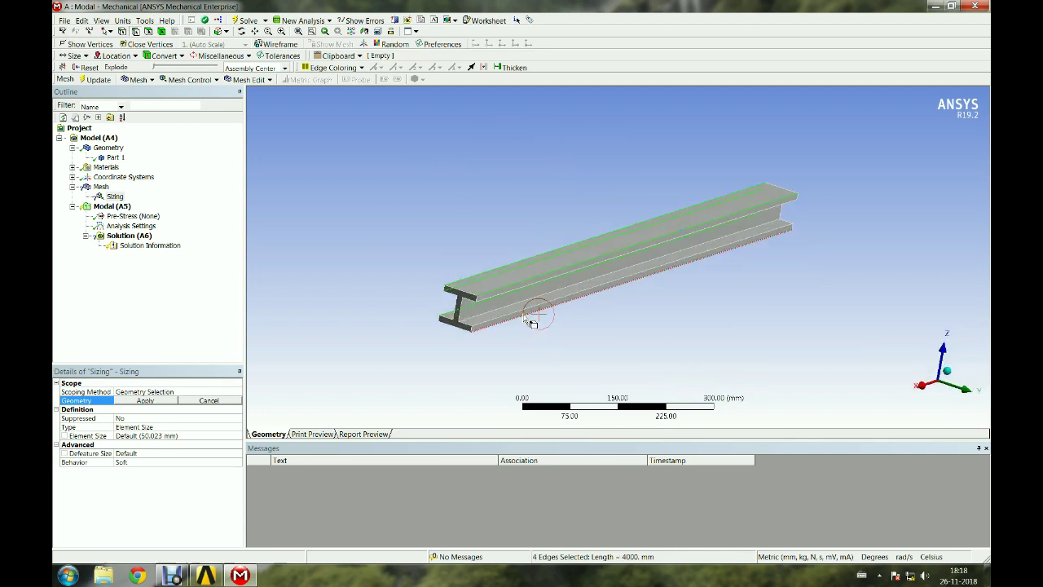
{"action": "left_click", "coordinate": [143, 402]}
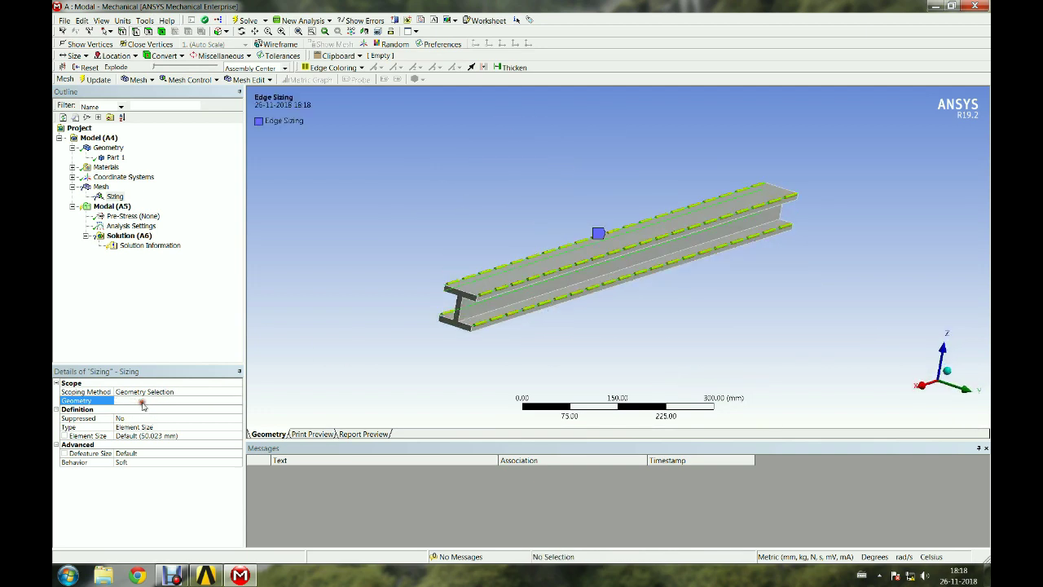
Set the edge sizing type to Number of Divisions with 40 divisions.
{"action": "left_click", "coordinate": [183, 428]}
{"action": "left_click", "coordinate": [237, 429]}
{"action": "left_click", "coordinate": [179, 446]}
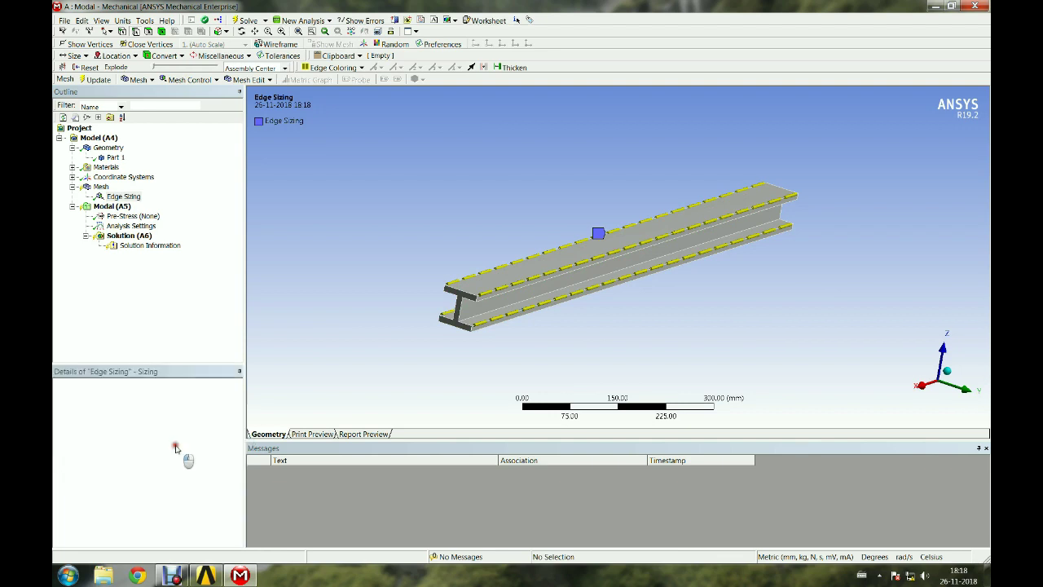
{"action": "left_click", "coordinate": [185, 438]}
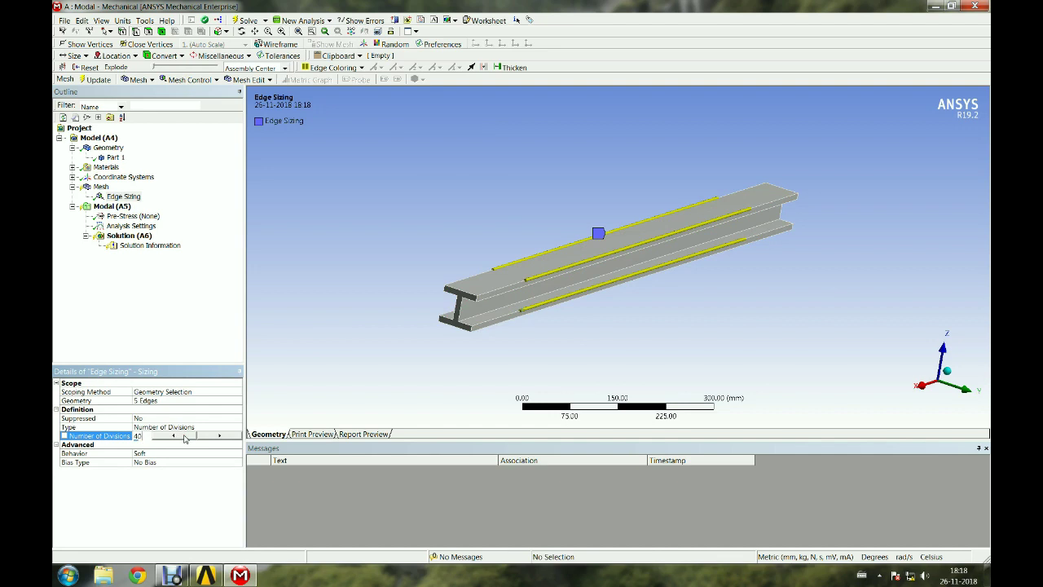
{"action": "key", "text": "Return"}
{"action": "middle_click_drag", "start_coordinate": [570, 241], "coordinate": [450, 193]}
Insert Edge Sizing 2 and scope it to four flange end edges.
{"action": "right_click", "coordinate": [101, 187]}
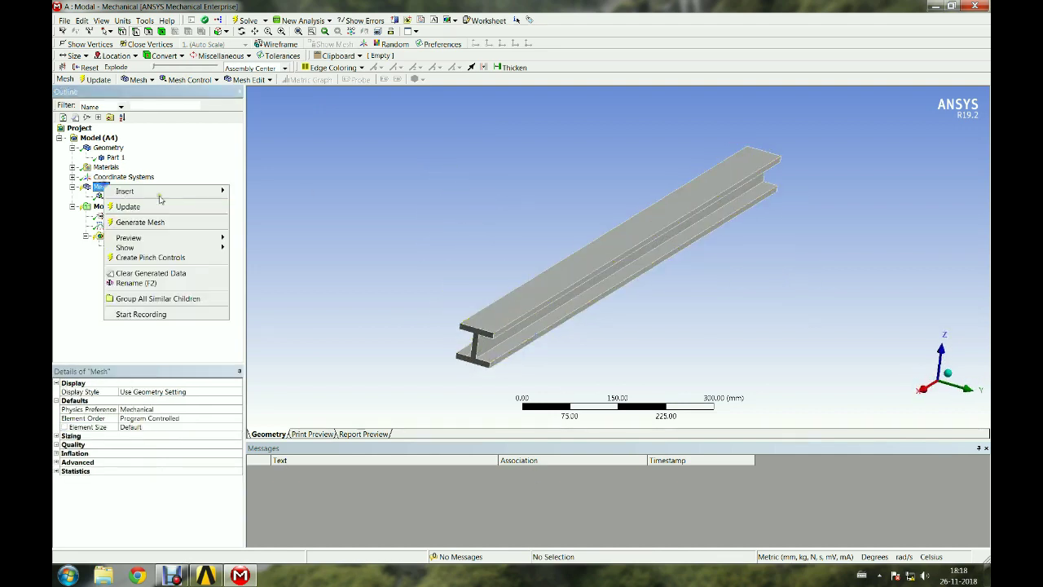
{"action": "mouse_move", "coordinate": [214, 191]}
{"action": "left_click", "coordinate": [245, 206]}
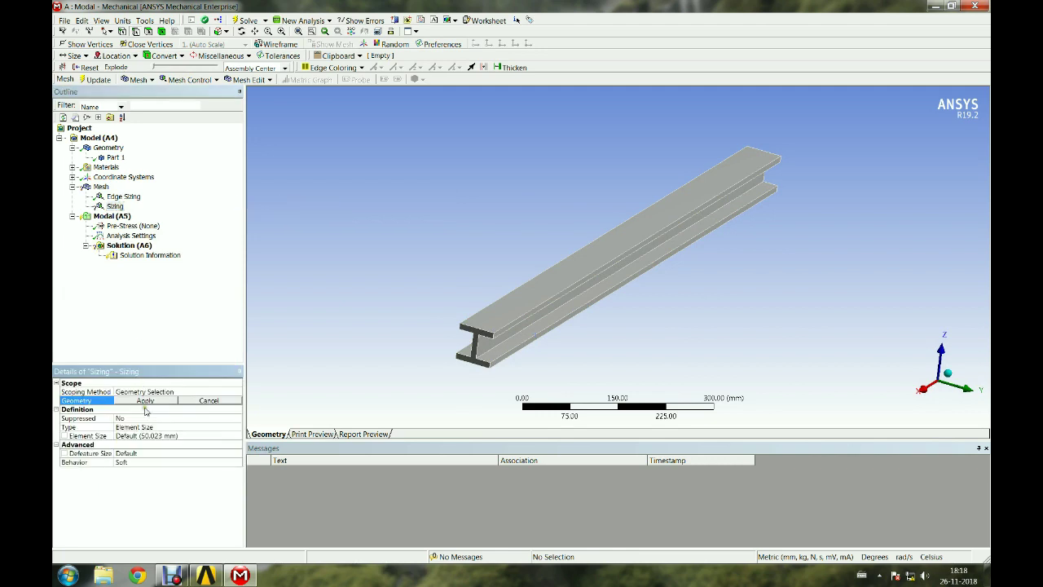
{"action": "left_click", "coordinate": [483, 359]}
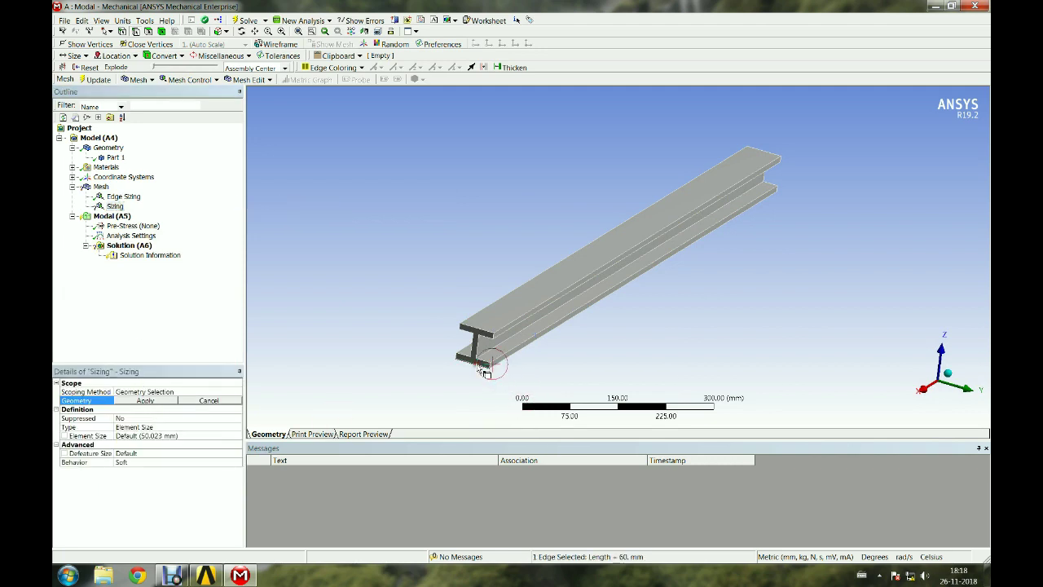
{"action": "left_click", "coordinate": [488, 333], "text": "ctrl"}
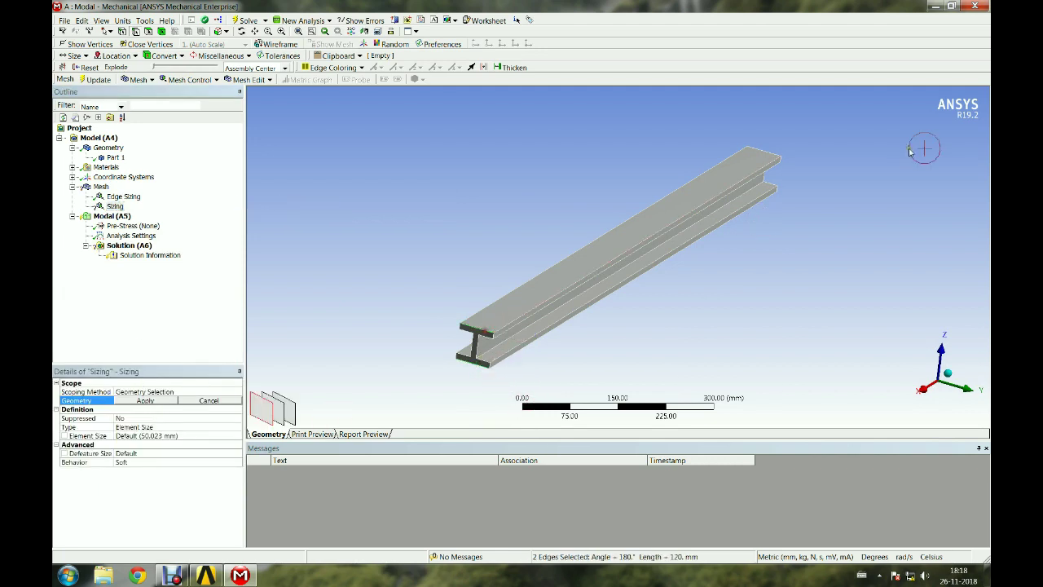
{"action": "left_click", "coordinate": [766, 153], "text": "ctrl"}
{"action": "middle_click_drag", "start_coordinate": [797, 203], "coordinate": [618, 205]}
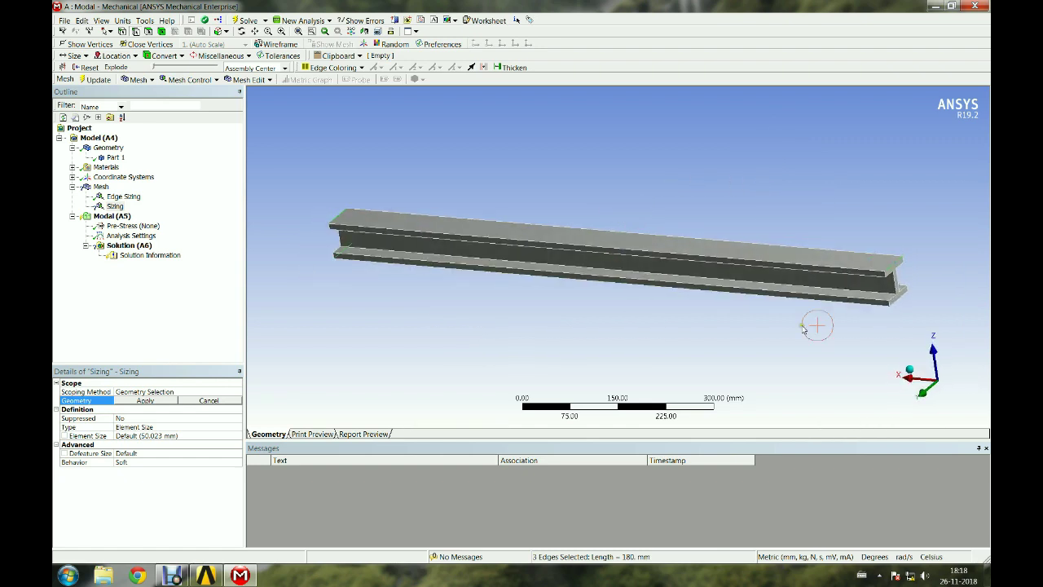
{"action": "left_click", "coordinate": [902, 302], "text": "ctrl"}
{"action": "left_click", "coordinate": [145, 401]}
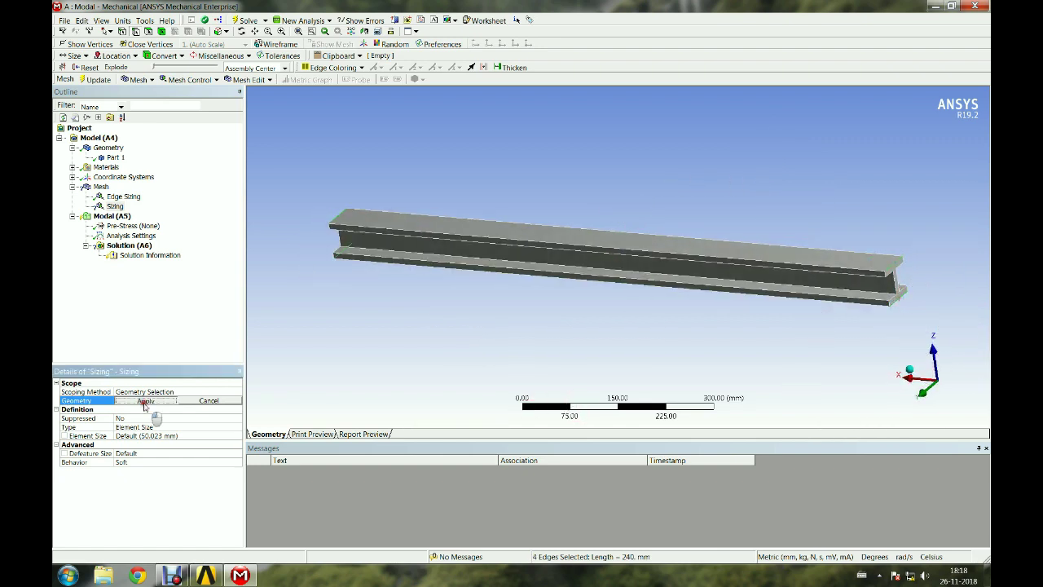
Set Edge Sizing 2 to Number of Divisions with 15 divisions.
{"action": "left_click", "coordinate": [195, 428]}
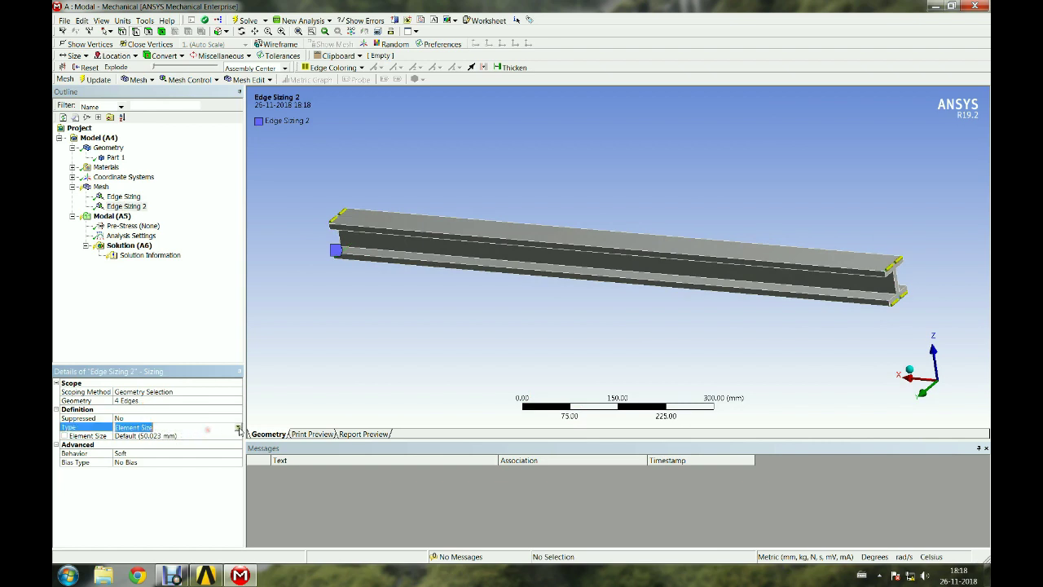
{"action": "left_click", "coordinate": [238, 428]}
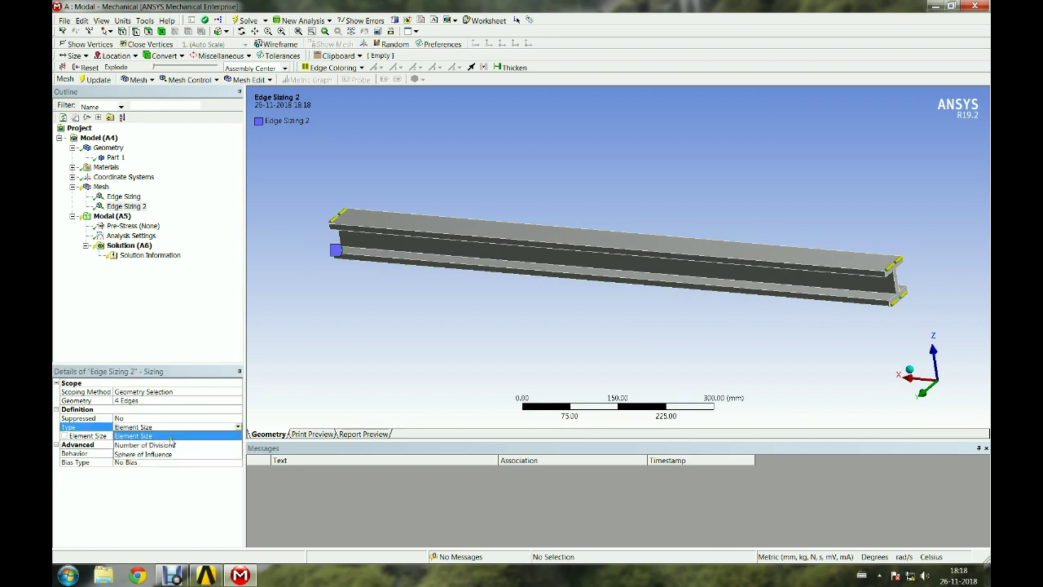
{"action": "left_click", "coordinate": [171, 438]}
{"action": "left_click", "coordinate": [193, 437]}
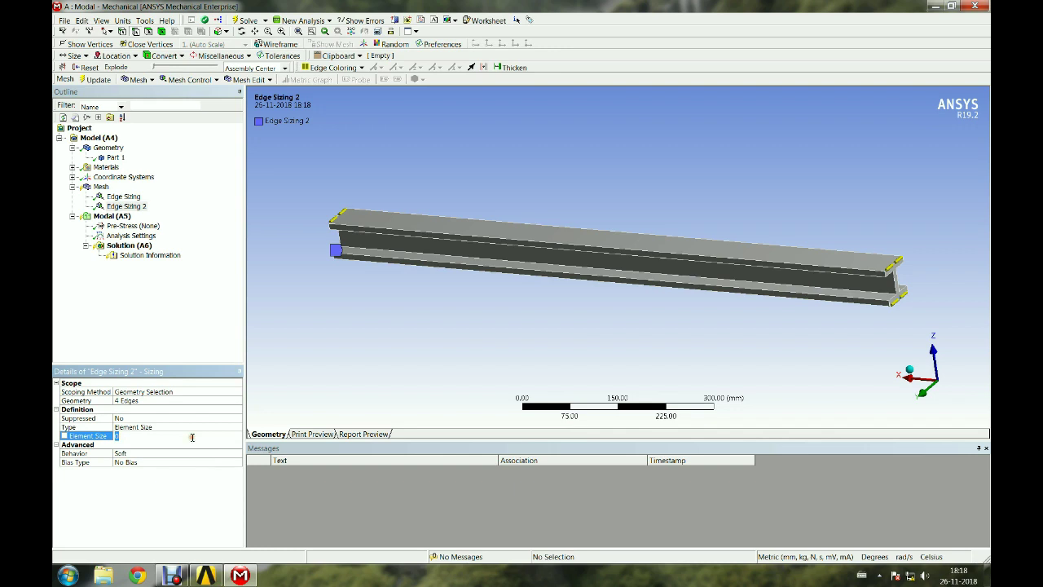
{"action": "left_click", "coordinate": [235, 429]}
{"action": "left_click", "coordinate": [238, 428]}
{"action": "left_click", "coordinate": [165, 438]}
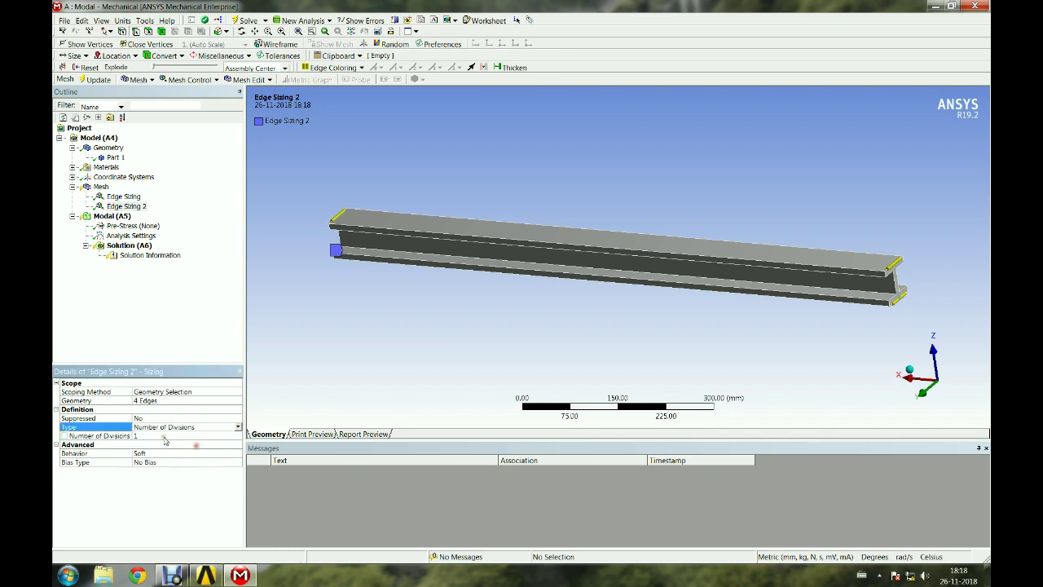
{"action": "left_click", "coordinate": [165, 438]}
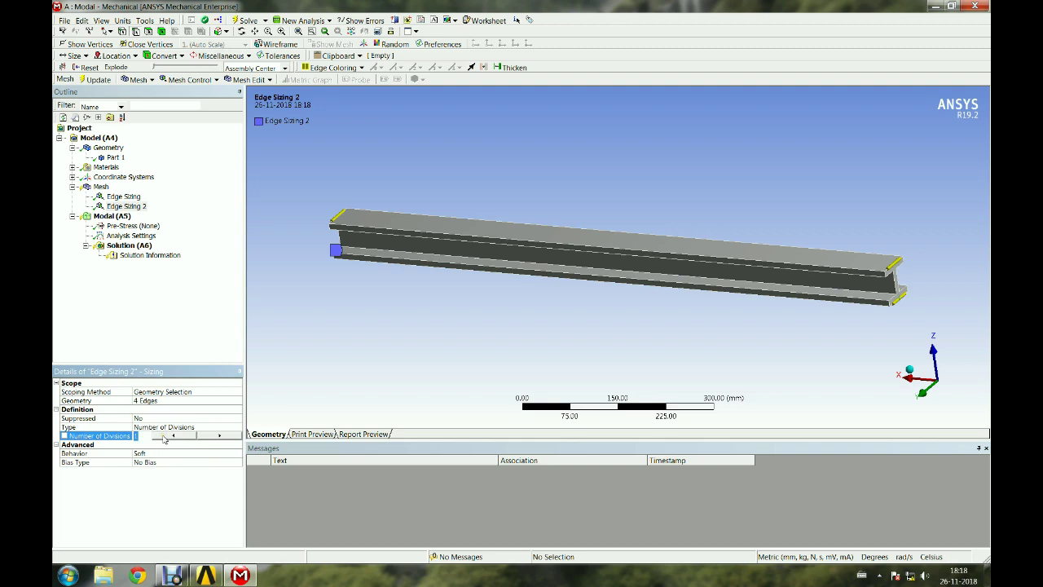
{"action": "type", "text": "15"}
{"action": "key", "text": "Return"}
{"action": "middle_click_drag", "start_coordinate": [623, 303], "coordinate": [682, 307]}
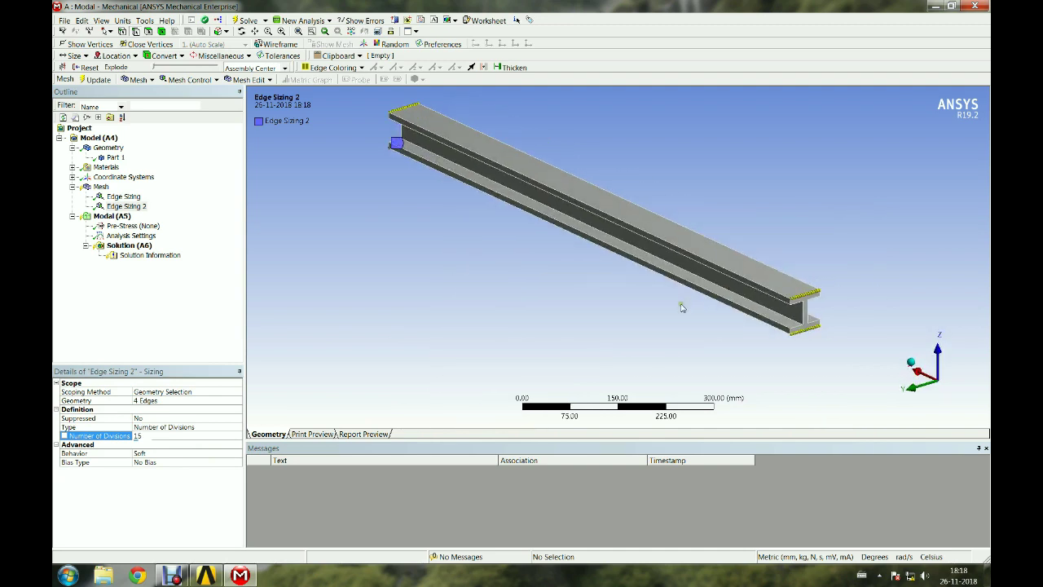
Insert a third edge sizing and select the first four short beam-end edges.
{"action": "right_click", "coordinate": [101, 189]}
{"action": "left_click", "coordinate": [245, 209]}
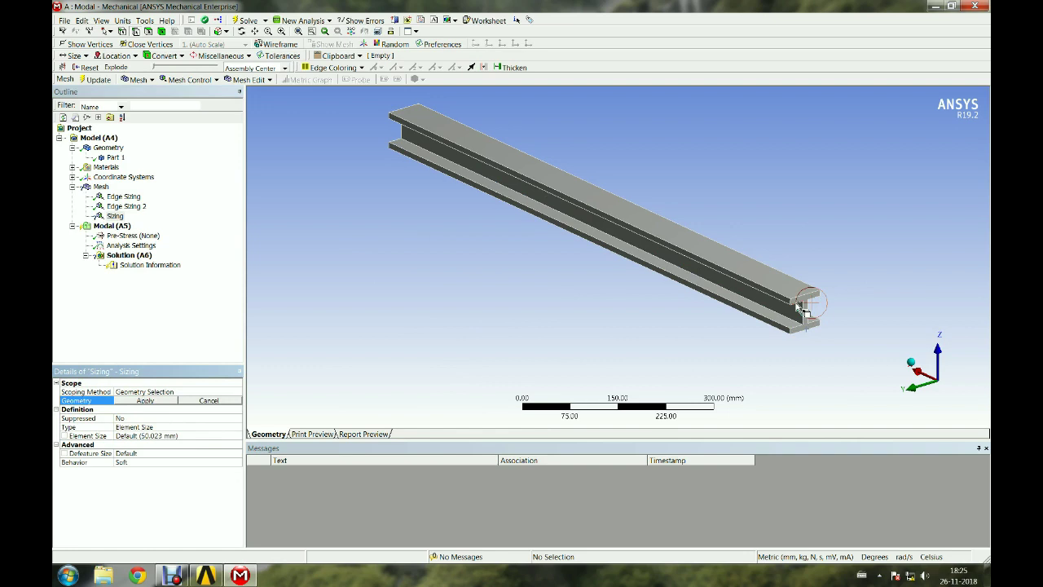
{"action": "left_click", "coordinate": [802, 310]}
{"action": "scroll", "coordinate": [807, 308], "scroll_direction": "up", "scroll_amount": 3}
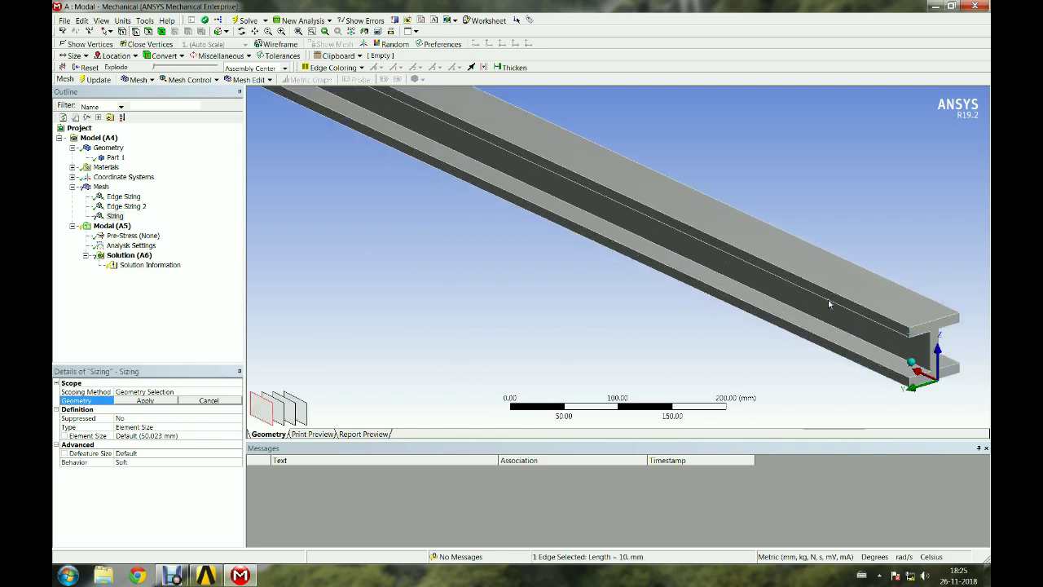
{"action": "left_click", "coordinate": [963, 361], "text": "ctrl"}
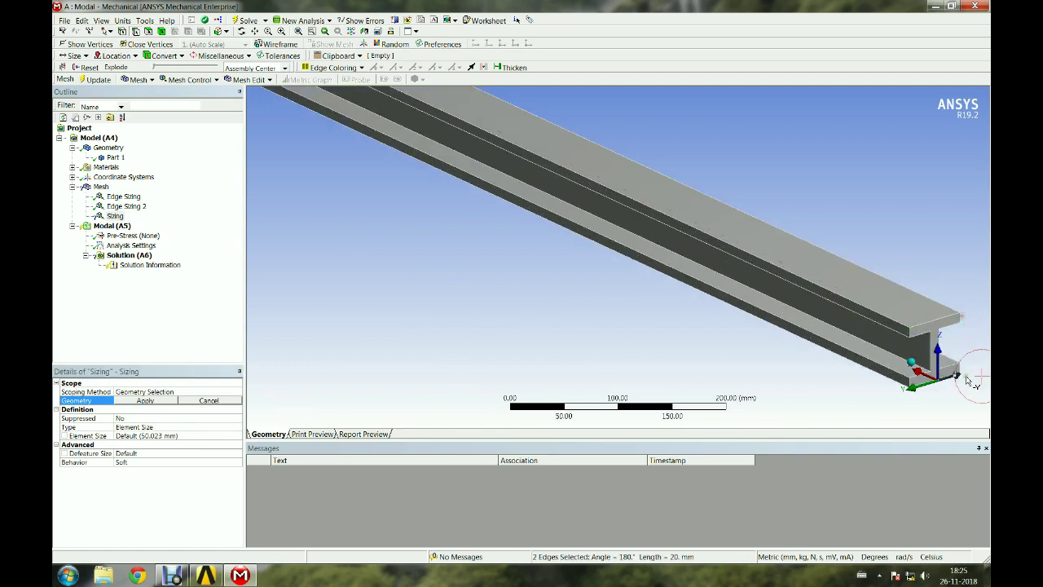
{"action": "middle_click_drag", "start_coordinate": [973, 367], "coordinate": [717, 336]}
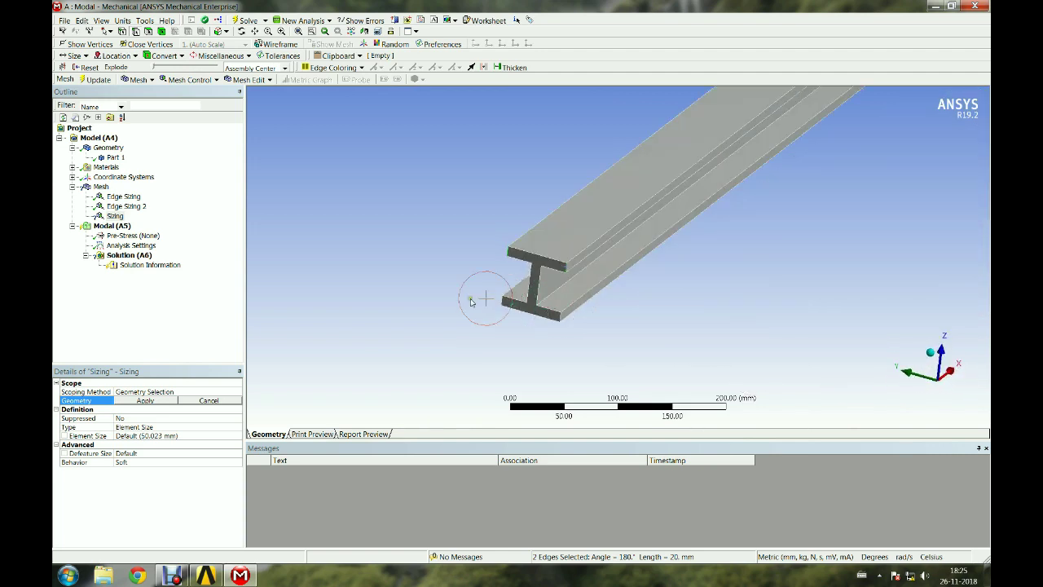
{"action": "left_click", "coordinate": [504, 302], "text": "ctrl"}
{"action": "left_click", "coordinate": [561, 317], "text": "ctrl"}
Add the remaining four flange end edges and apply all eight as the sizing scope.
{"action": "middle_click_drag", "start_coordinate": [652, 324], "coordinate": [644, 267]}
{"action": "scroll", "coordinate": [556, 259], "scroll_direction": "up", "scroll_amount": 4}
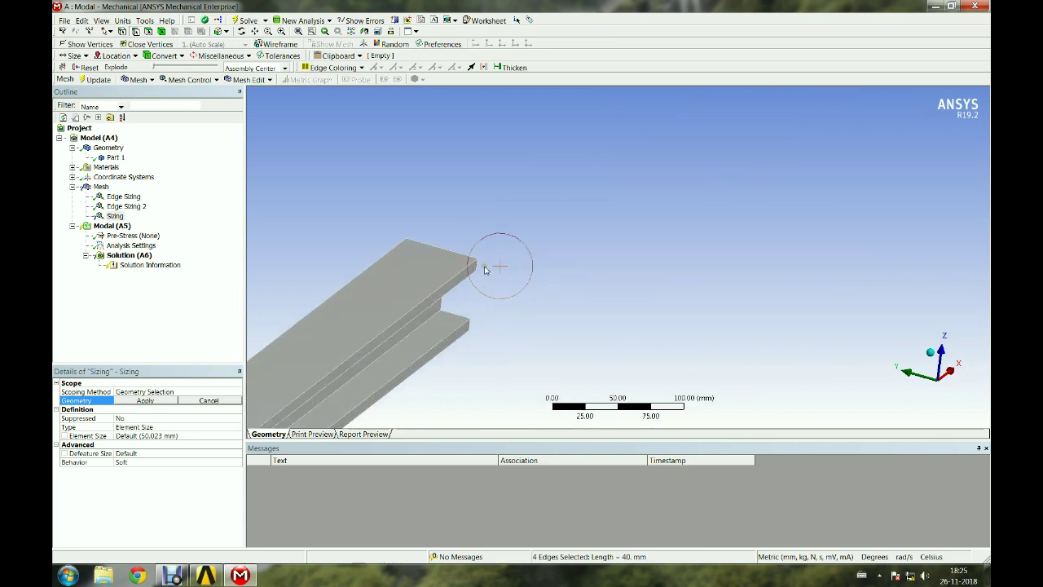
{"action": "left_click", "coordinate": [478, 269], "text": "ctrl"}
{"action": "left_click", "coordinate": [475, 328], "text": "ctrl"}
{"action": "middle_click_drag", "start_coordinate": [521, 316], "coordinate": [498, 289]}
{"action": "scroll", "coordinate": [570, 302], "scroll_direction": "down", "scroll_amount": 4}
{"action": "middle_click_drag", "start_coordinate": [624, 317], "coordinate": [431, 329]}
{"action": "scroll", "coordinate": [628, 333], "scroll_direction": "up", "scroll_amount": 3}
{"action": "scroll", "coordinate": [757, 338], "scroll_direction": "up", "scroll_amount": 2}
{"action": "middle_click_drag", "start_coordinate": [758, 337], "coordinate": [667, 247], "text": "ctrl"}
{"action": "left_click", "coordinate": [657, 312], "text": "ctrl"}
{"action": "left_click", "coordinate": [649, 308], "text": "ctrl"}
{"action": "left_click", "coordinate": [160, 402]}
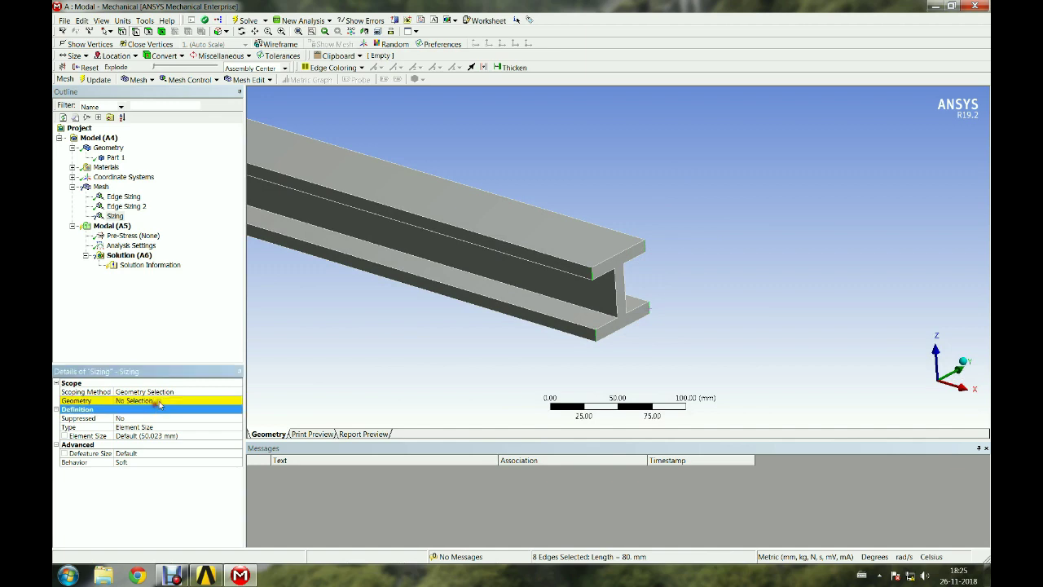
{"action": "left_click", "coordinate": [163, 401]}
{"action": "left_click", "coordinate": [129, 401]}
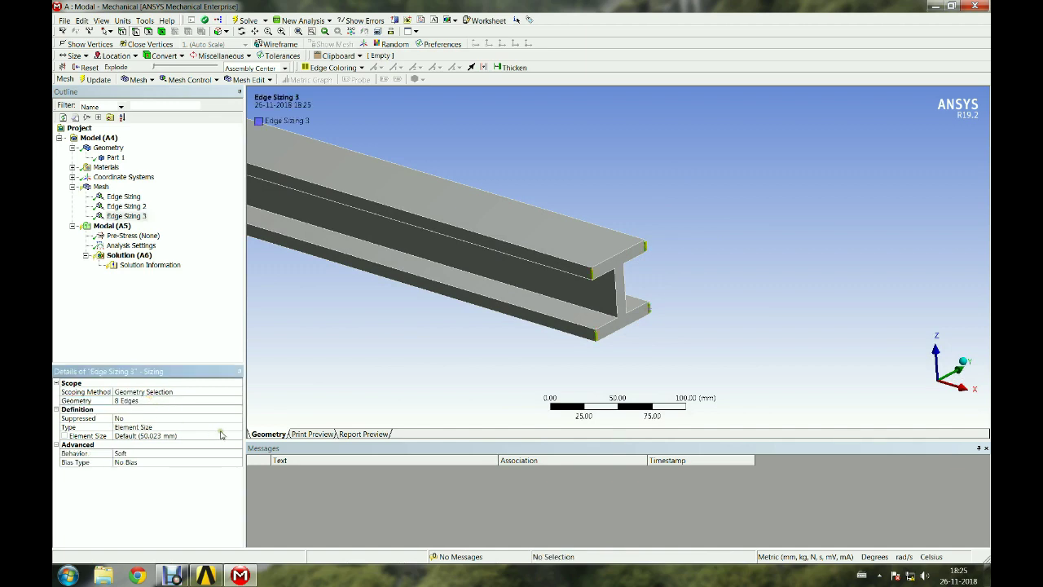
Set Edge Sizing 3 to 2 divisions and review the three edge sizings.
{"action": "left_click", "coordinate": [220, 427]}
{"action": "left_click", "coordinate": [236, 427]}
{"action": "left_click", "coordinate": [163, 442]}
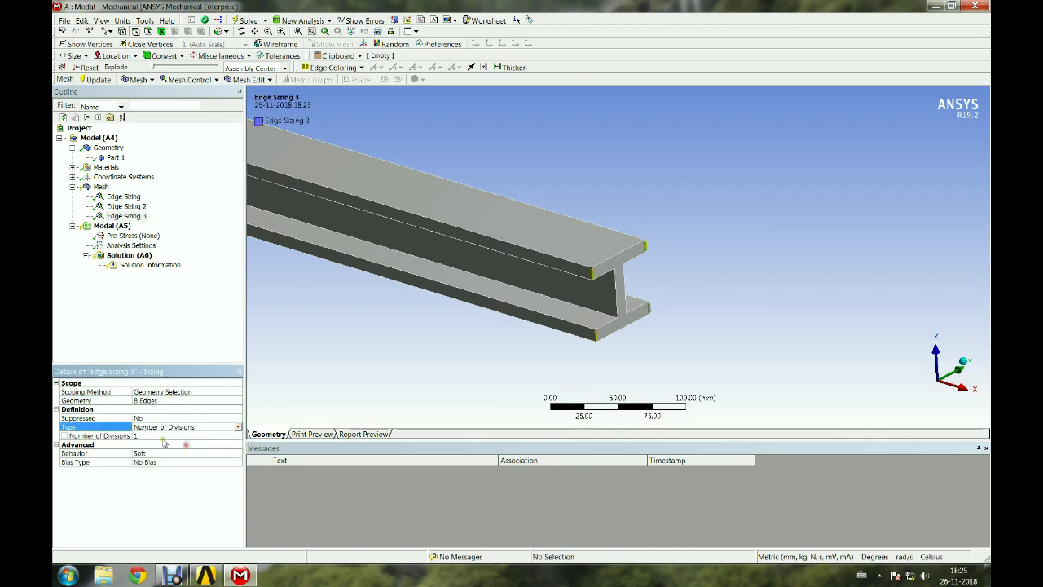
{"action": "left_click", "coordinate": [164, 436]}
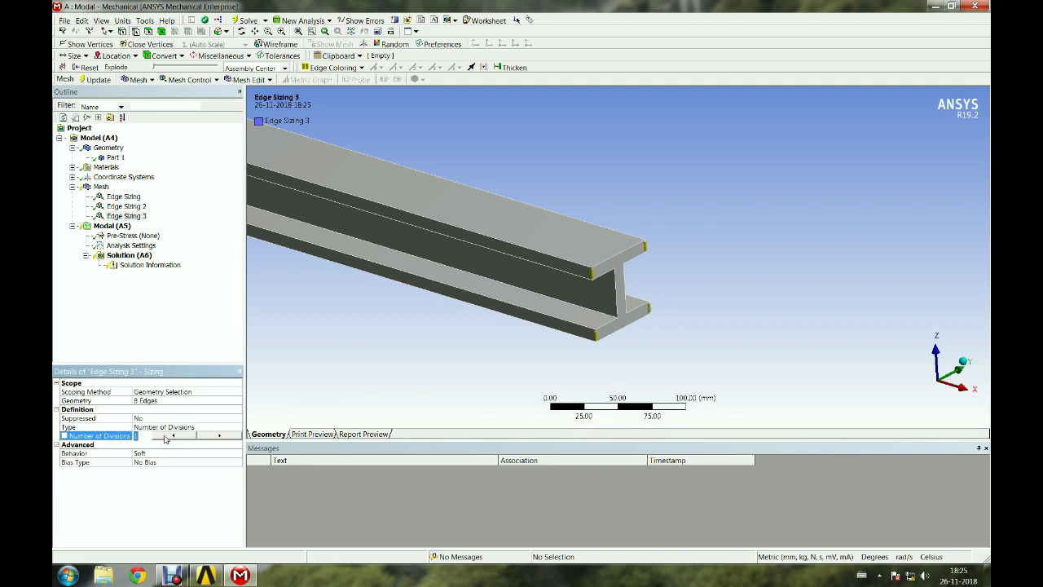
{"action": "key", "text": "Return"}
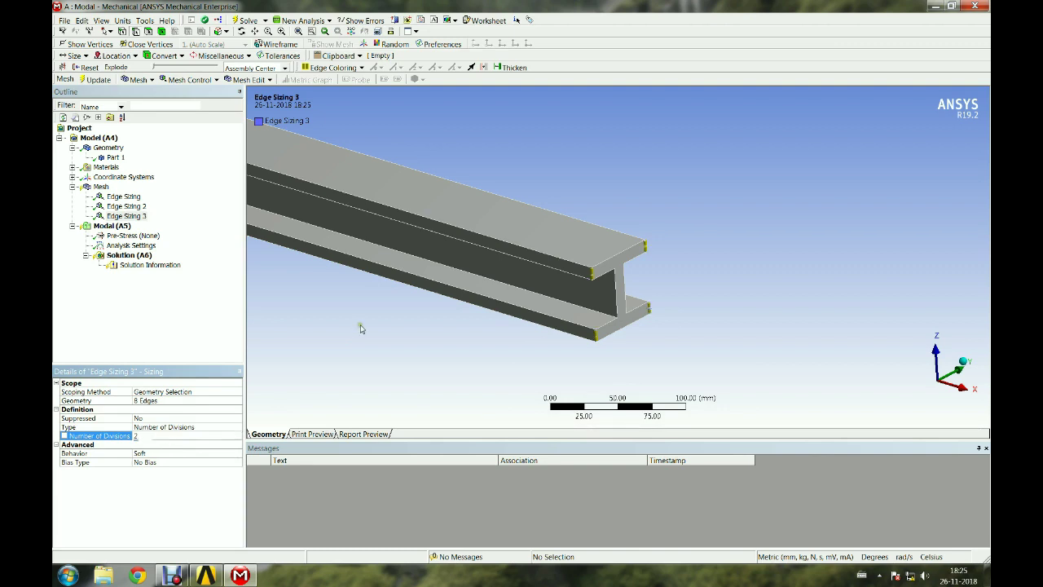
{"action": "left_click", "coordinate": [122, 196]}
{"action": "left_click", "coordinate": [122, 206]}
{"action": "left_click", "coordinate": [122, 216]}
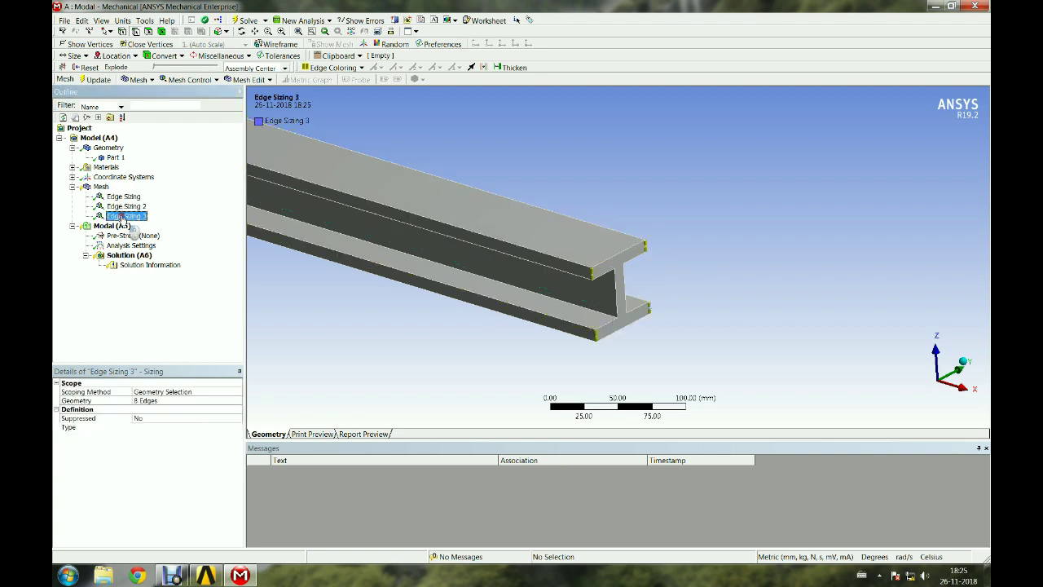
Generate the I-beam mesh using the three edge sizings.
{"action": "right_click", "coordinate": [104, 187]}
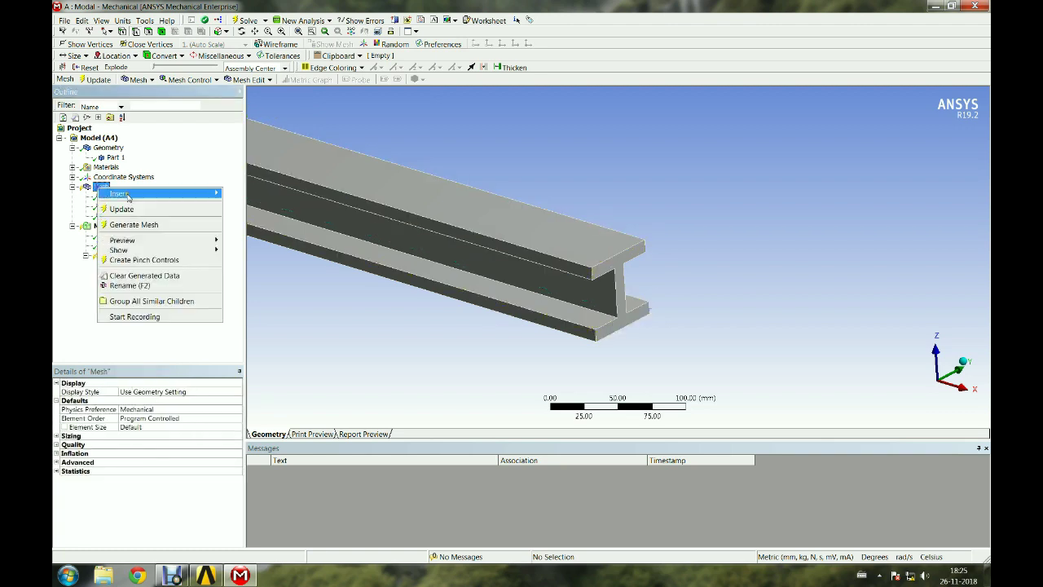
{"action": "left_click", "coordinate": [131, 226]}
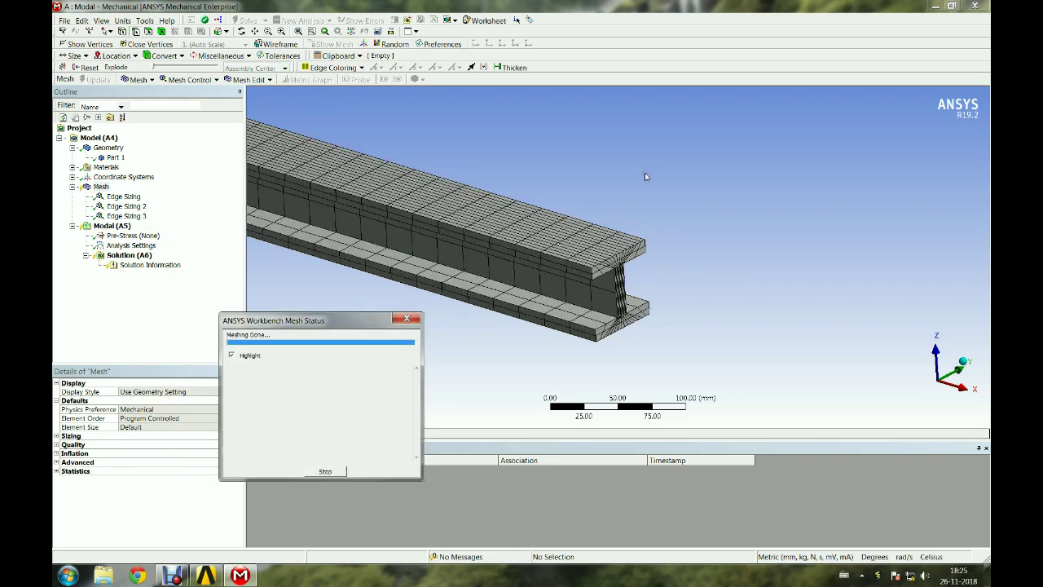
{"action": "scroll", "coordinate": [650, 191], "scroll_direction": "up", "scroll_amount": 2}
{"action": "middle_click_drag", "start_coordinate": [650, 191], "coordinate": [670, 224], "text": "ctrl"}
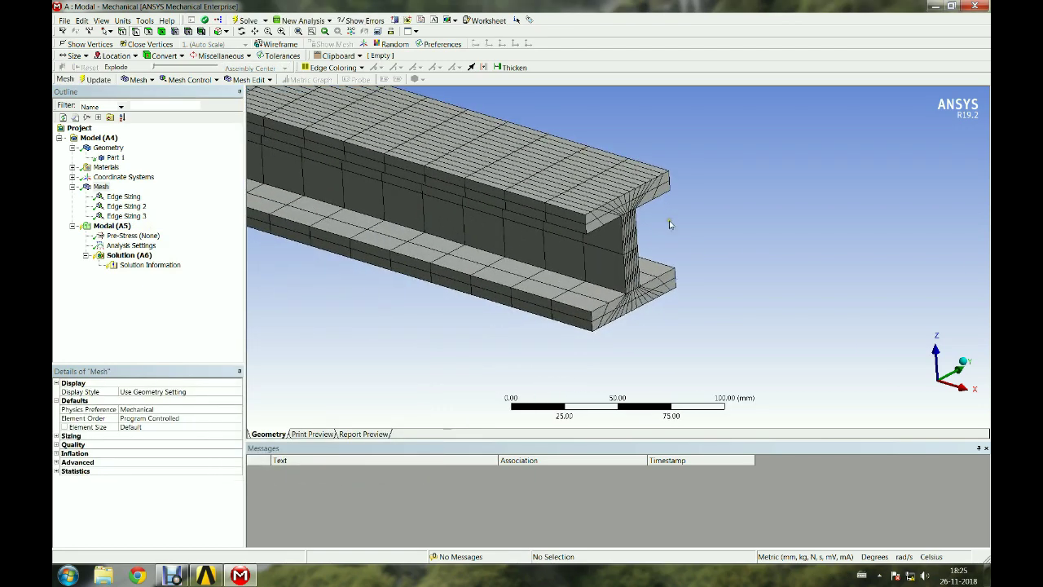
{"action": "scroll", "coordinate": [669, 227], "scroll_direction": "up", "scroll_amount": 1}
Insert Edge Sizing 4 and pick the first flange edges at the beam end.
{"action": "right_click", "coordinate": [106, 185]}
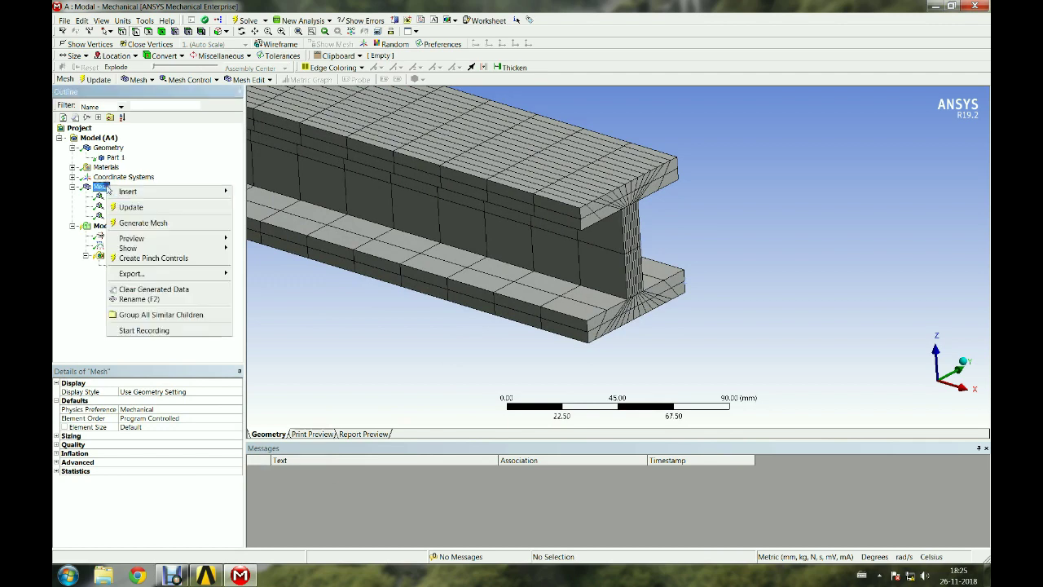
{"action": "mouse_move", "coordinate": [155, 192]}
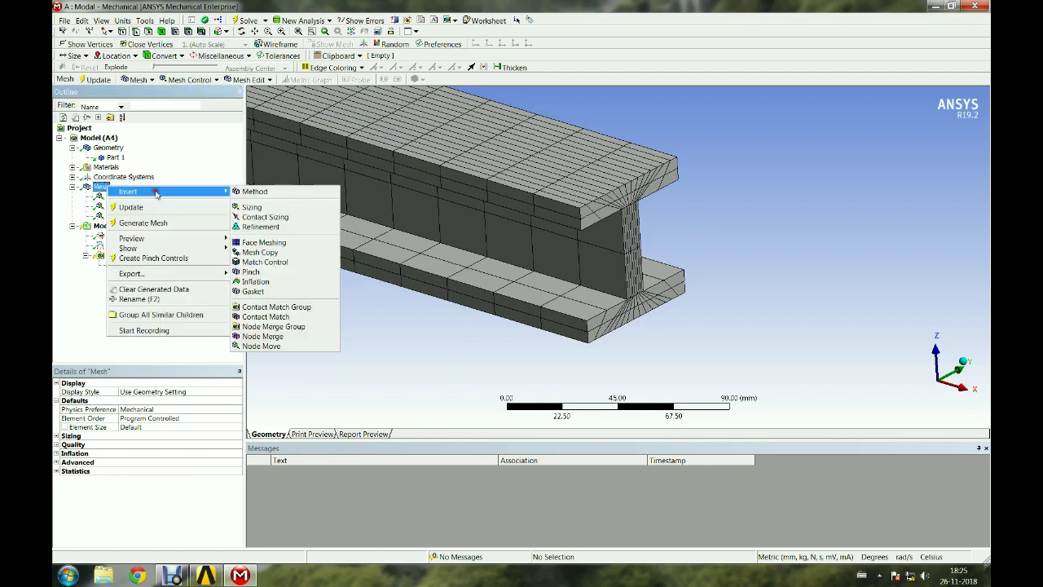
{"action": "left_click", "coordinate": [287, 211]}
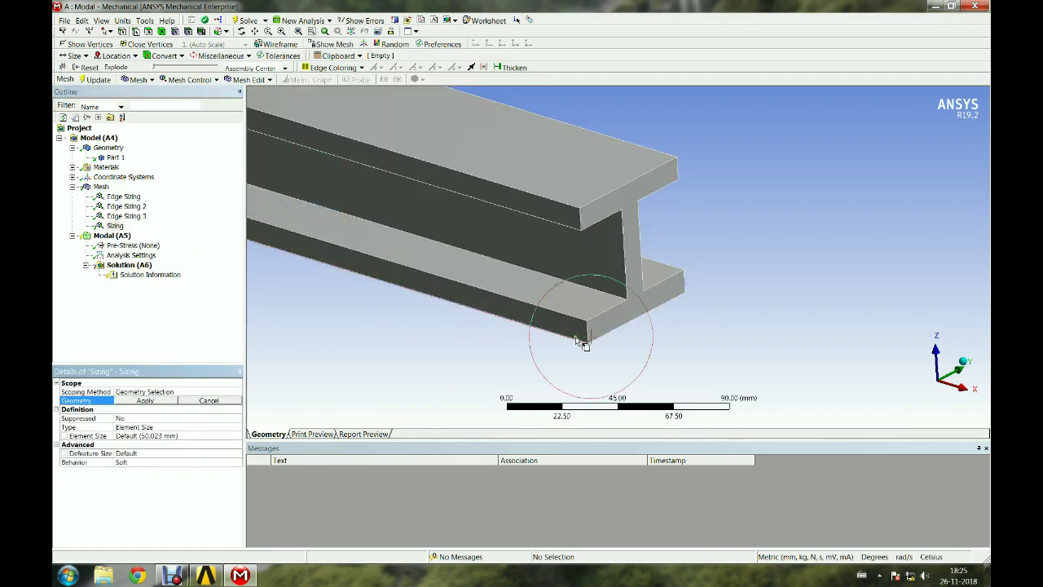
{"action": "left_click", "coordinate": [608, 226]}
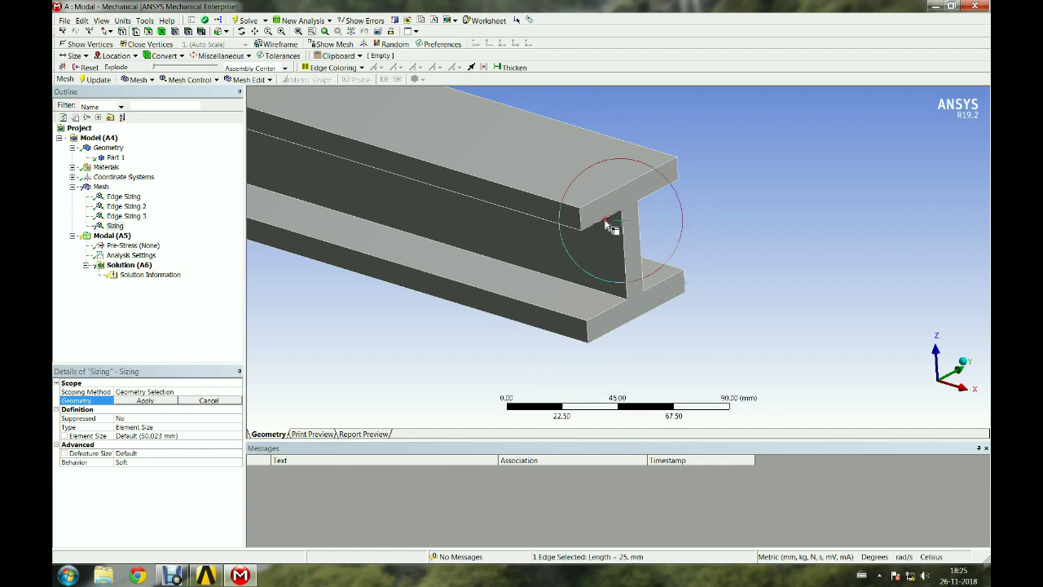
{"action": "left_click", "coordinate": [664, 195], "text": "ctrl"}
{"action": "middle_click_drag", "start_coordinate": [668, 290], "coordinate": [617, 315]}
{"action": "left_click", "coordinate": [617, 315], "text": "ctrl"}
Add the inner flange edges and apply all eight edges as the sizing scope.
{"action": "scroll", "coordinate": [732, 278], "scroll_direction": "down", "scroll_amount": 1}
{"action": "middle_click_drag", "start_coordinate": [732, 278], "coordinate": [660, 286]}
{"action": "scroll", "coordinate": [559, 323], "scroll_direction": "up", "scroll_amount": 3}
{"action": "left_click", "coordinate": [497, 231], "text": "ctrl"}
{"action": "left_click", "coordinate": [548, 237], "text": "ctrl"}
{"action": "left_click", "coordinate": [540, 292], "text": "ctrl"}
{"action": "left_click", "coordinate": [487, 295], "text": "ctrl"}
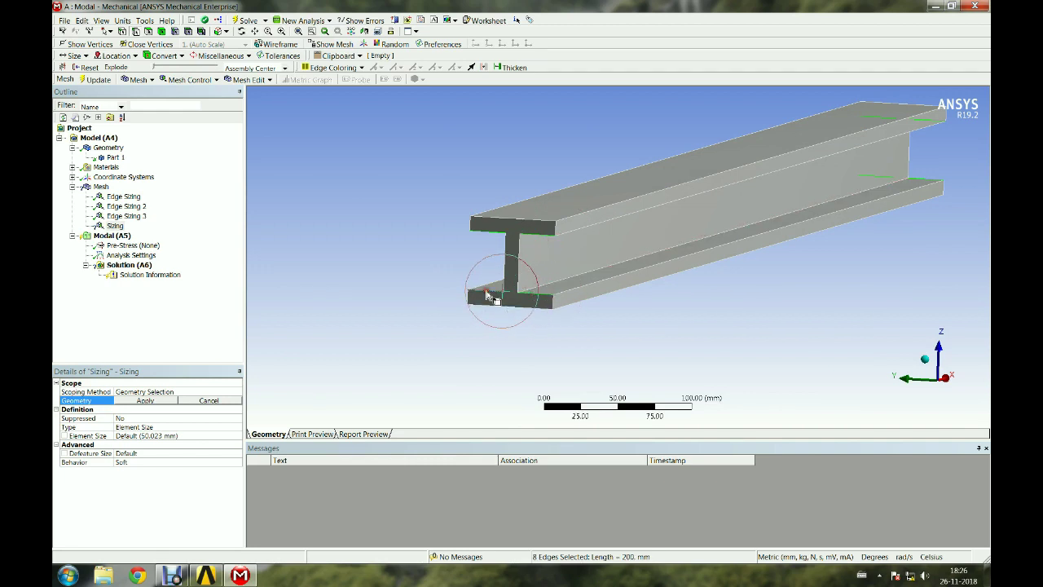
{"action": "left_click", "coordinate": [145, 401]}
Set Edge Sizing 4 to Number of Divisions with 8 divisions, then recheck the sizings.
{"action": "middle_click_drag", "start_coordinate": [459, 310], "coordinate": [190, 397]}
{"action": "left_click", "coordinate": [202, 424]}
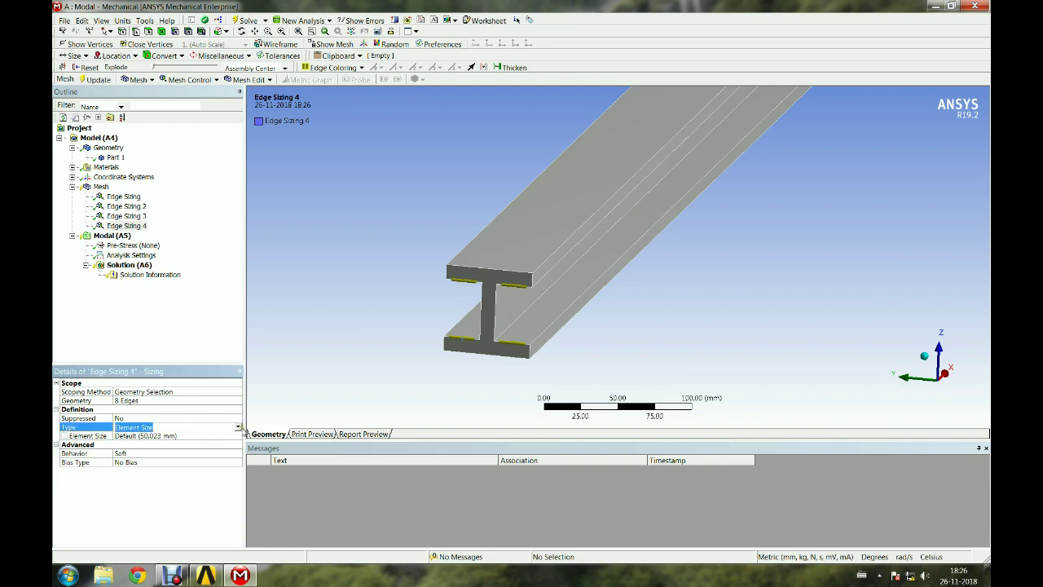
{"action": "left_click", "coordinate": [238, 428]}
{"action": "left_click", "coordinate": [181, 446]}
{"action": "left_click", "coordinate": [196, 436]}
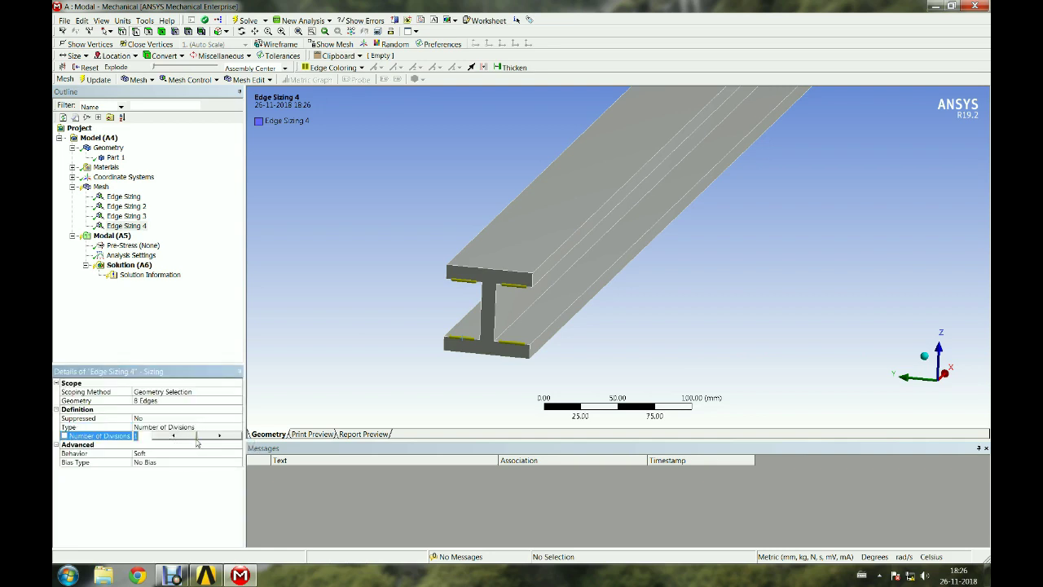
{"action": "type", "text": "8"}
{"action": "key", "text": "Return"}
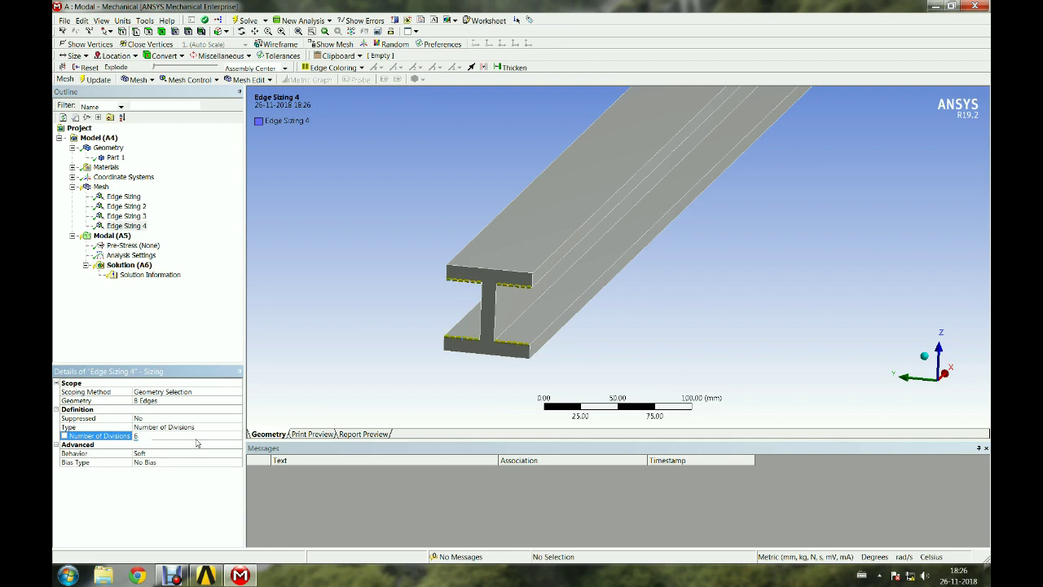
{"action": "left_click", "coordinate": [130, 207]}
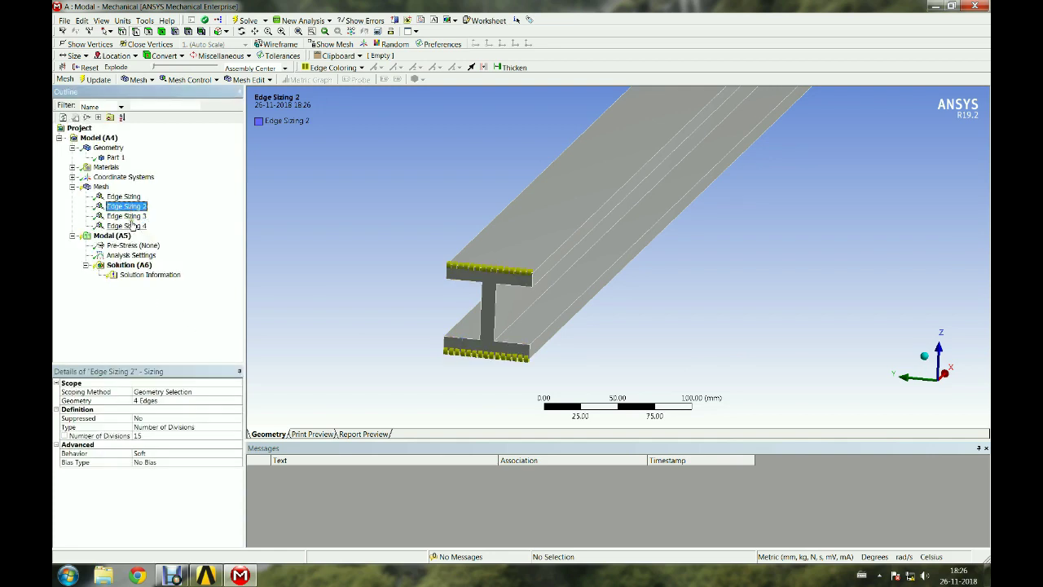
{"action": "left_click", "coordinate": [128, 226]}
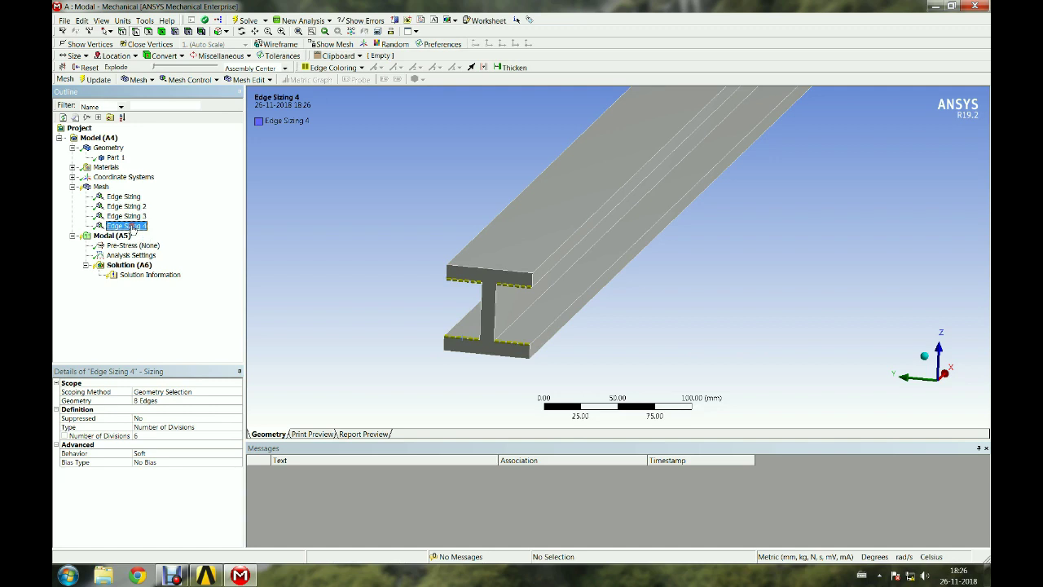
{"action": "left_click", "coordinate": [101, 186]}
Regenerate the mesh and orbit to a tilted side view of the meshed beam.
{"action": "right_click", "coordinate": [101, 187]}
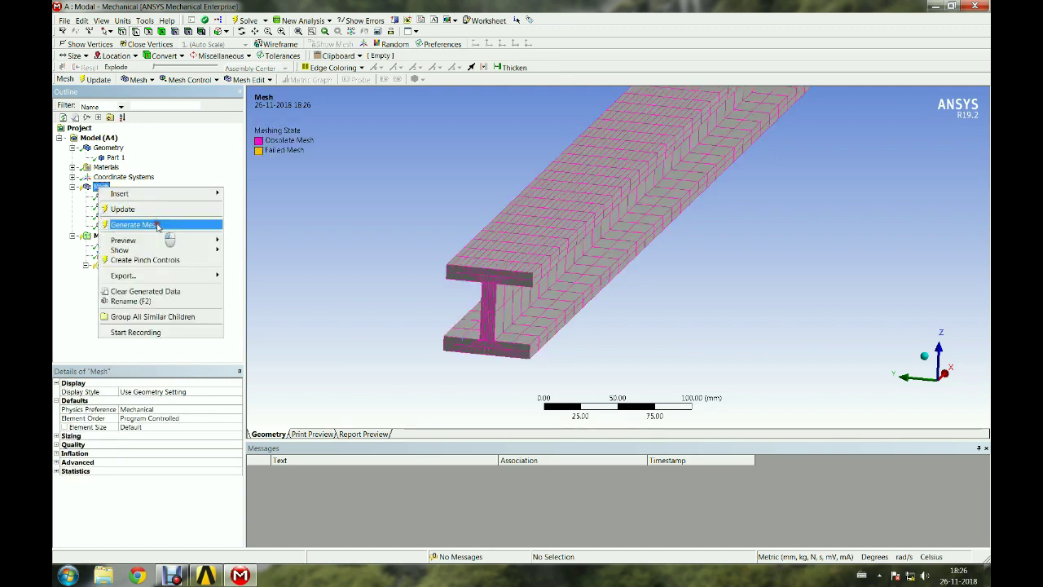
{"action": "left_click", "coordinate": [145, 221]}
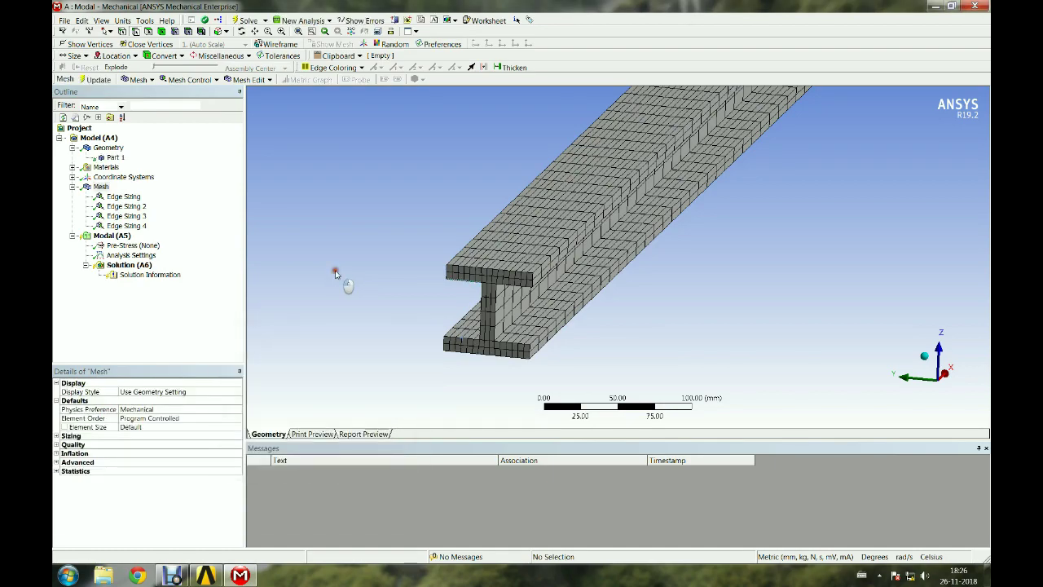
{"action": "scroll", "coordinate": [335, 273], "scroll_direction": "down", "scroll_amount": 5}
{"action": "middle_click_drag", "start_coordinate": [696, 289], "coordinate": [611, 343]}
{"action": "scroll", "coordinate": [606, 348], "scroll_direction": "up", "scroll_amount": 2}
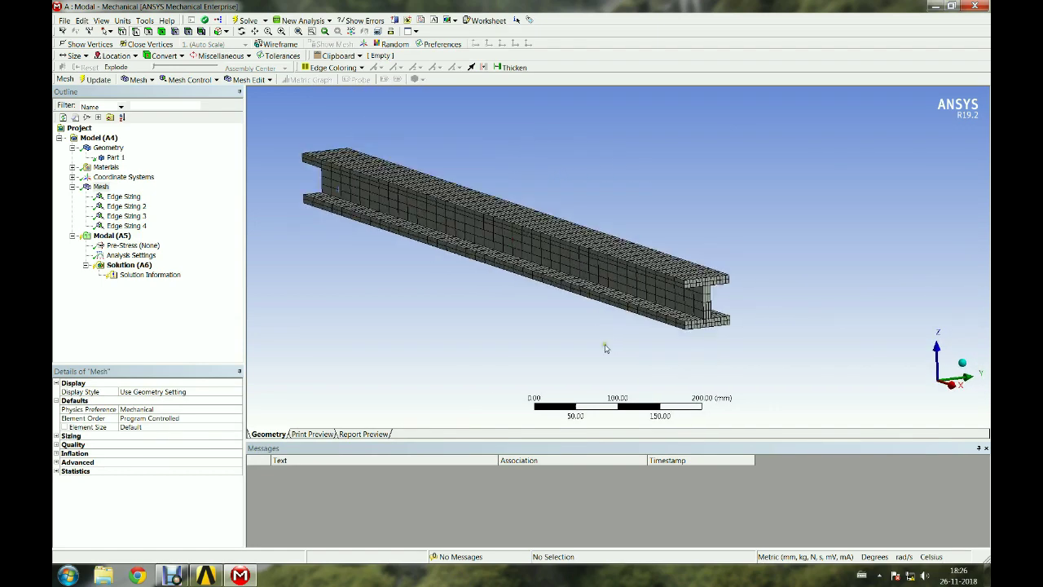
Check the Modal analysis settings to confirm 6 modes will be found.
{"action": "left_click", "coordinate": [120, 237]}
{"action": "right_click", "coordinate": [119, 237]}
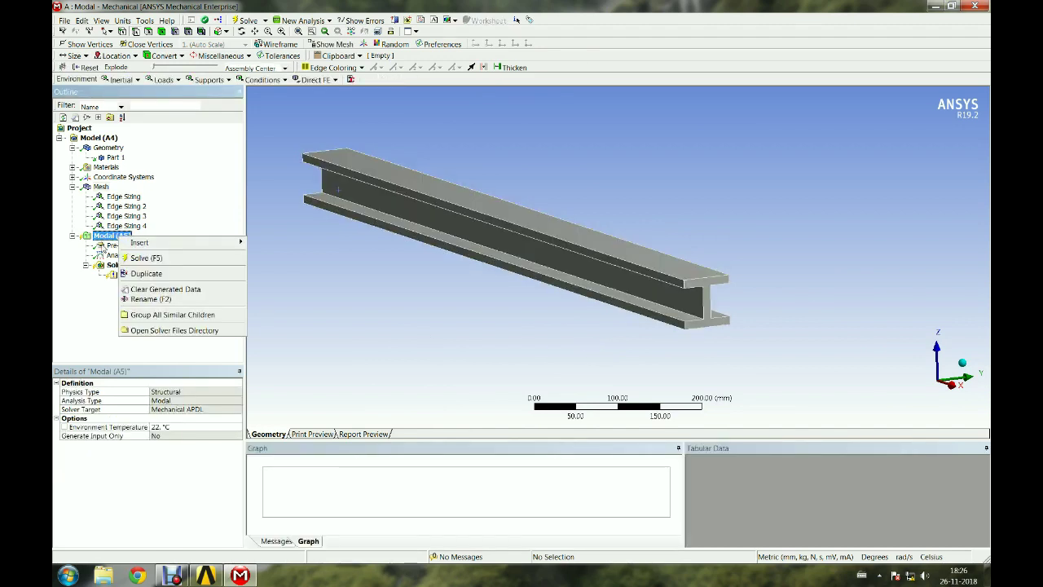
{"action": "key", "text": "Escape"}
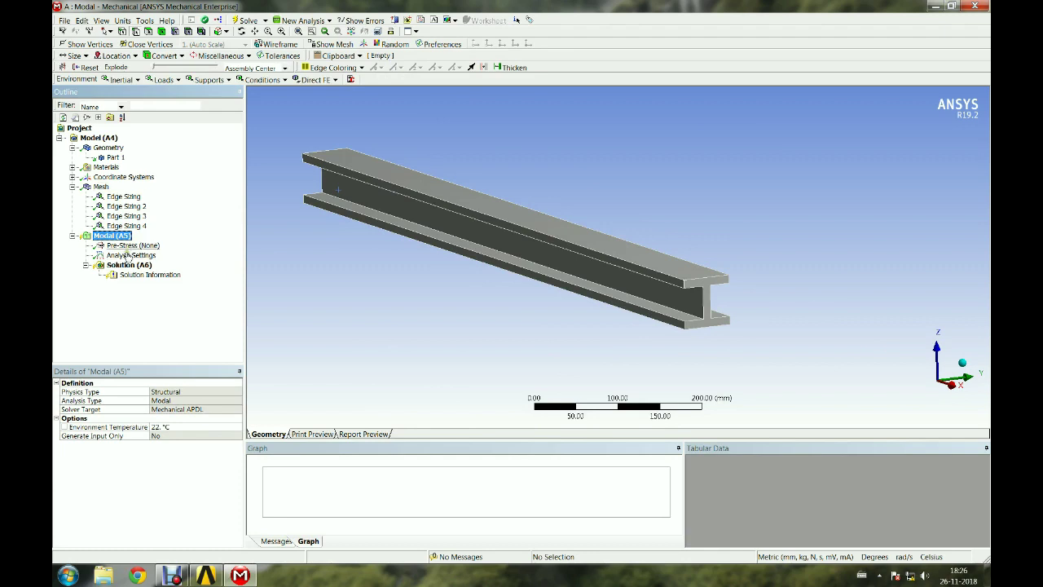
{"action": "left_click", "coordinate": [134, 246]}
{"action": "left_click", "coordinate": [133, 255]}
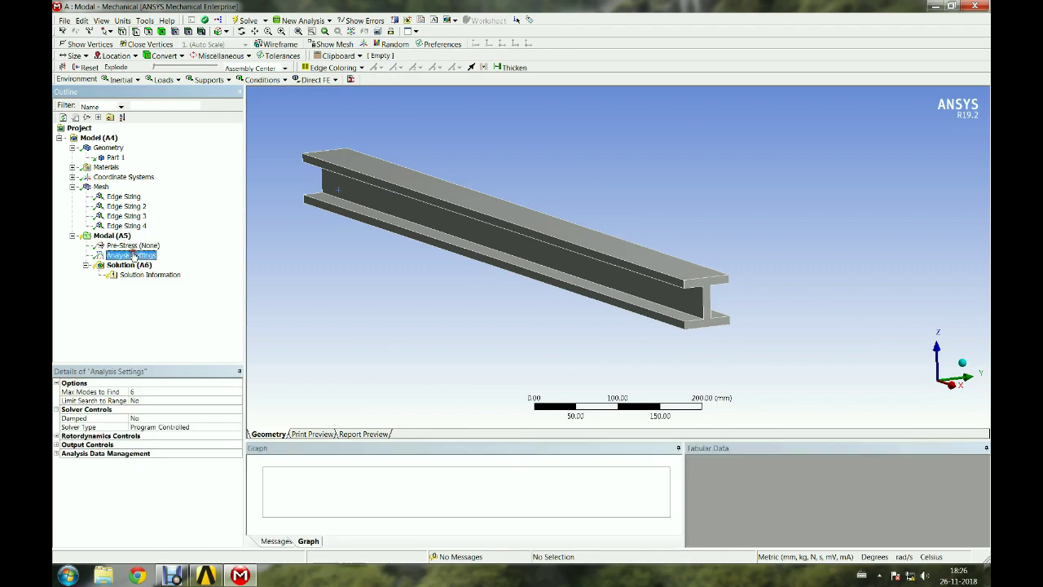
{"action": "left_click", "coordinate": [166, 393]}
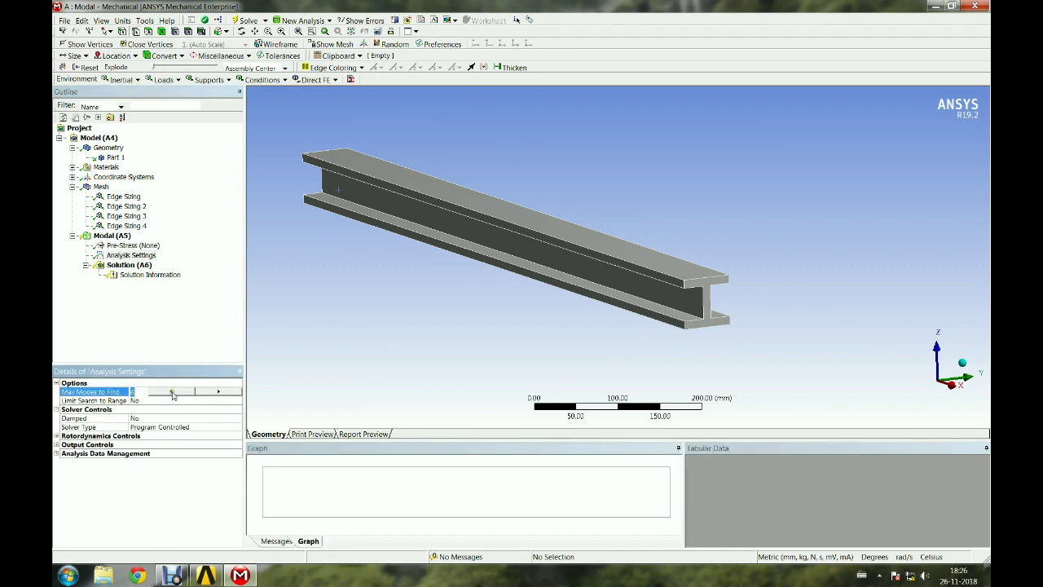
{"action": "left_click", "coordinate": [129, 265]}
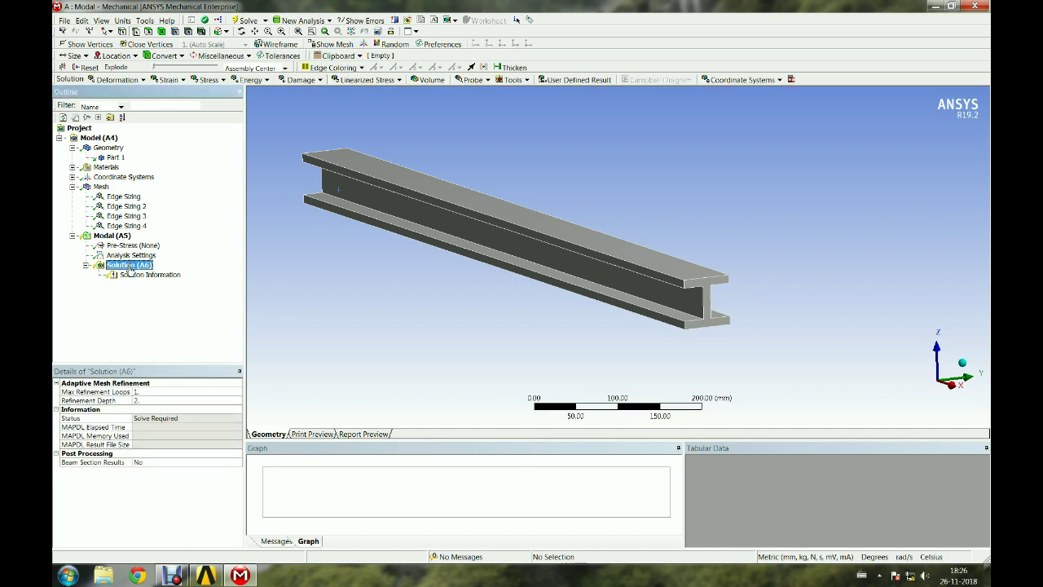
Add a Fixed Support on the beam's I-shaped end face.
{"action": "right_click", "coordinate": [114, 235]}
{"action": "mouse_move", "coordinate": [178, 237]}
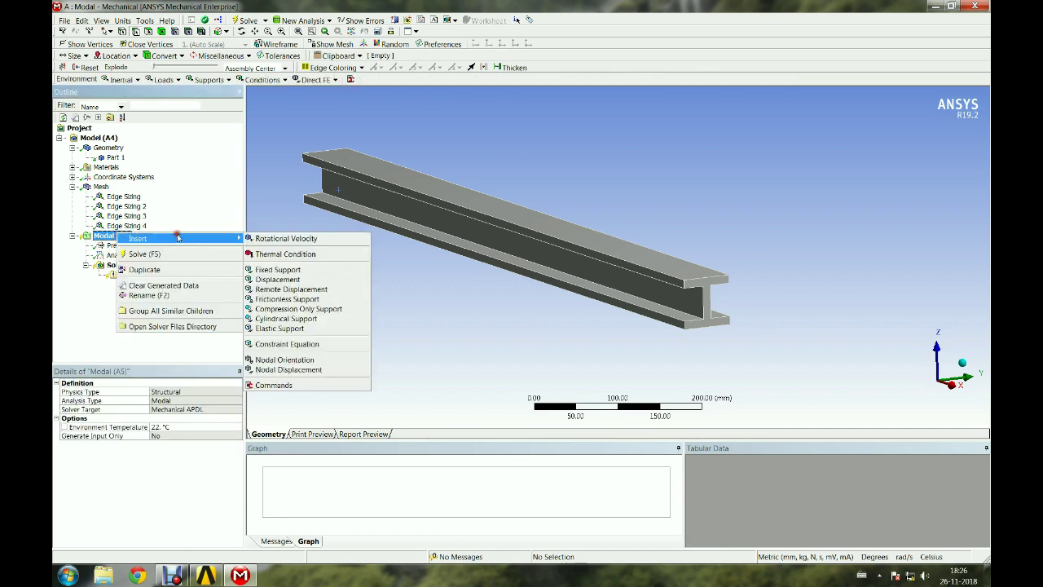
{"action": "left_click", "coordinate": [296, 270]}
{"action": "middle_click_drag", "start_coordinate": [296, 263], "coordinate": [629, 272]}
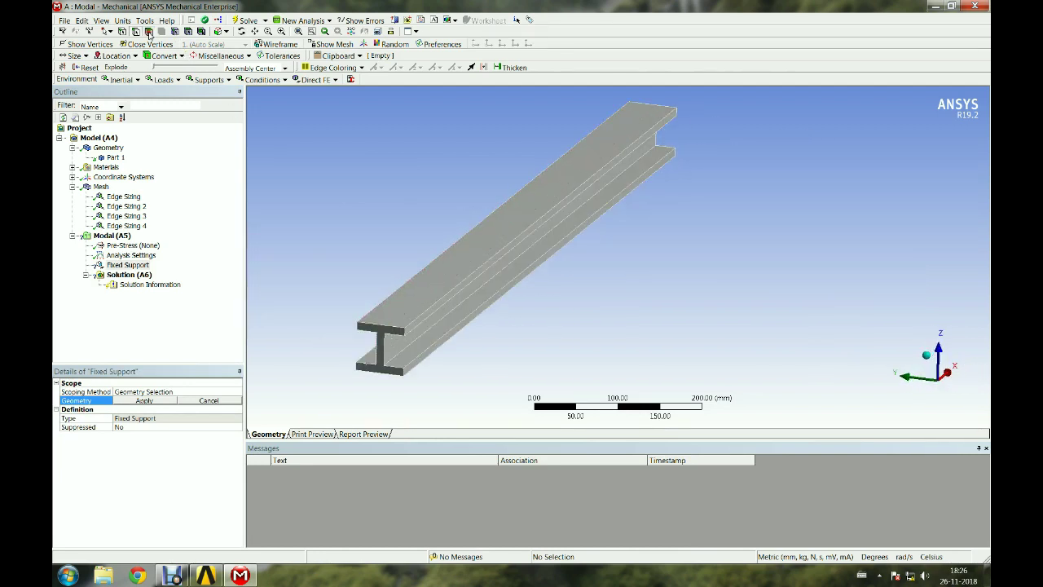
{"action": "left_click", "coordinate": [378, 330]}
{"action": "left_click", "coordinate": [145, 400]}
{"action": "middle_click_drag", "start_coordinate": [324, 346], "coordinate": [331, 317], "text": "ctrl"}
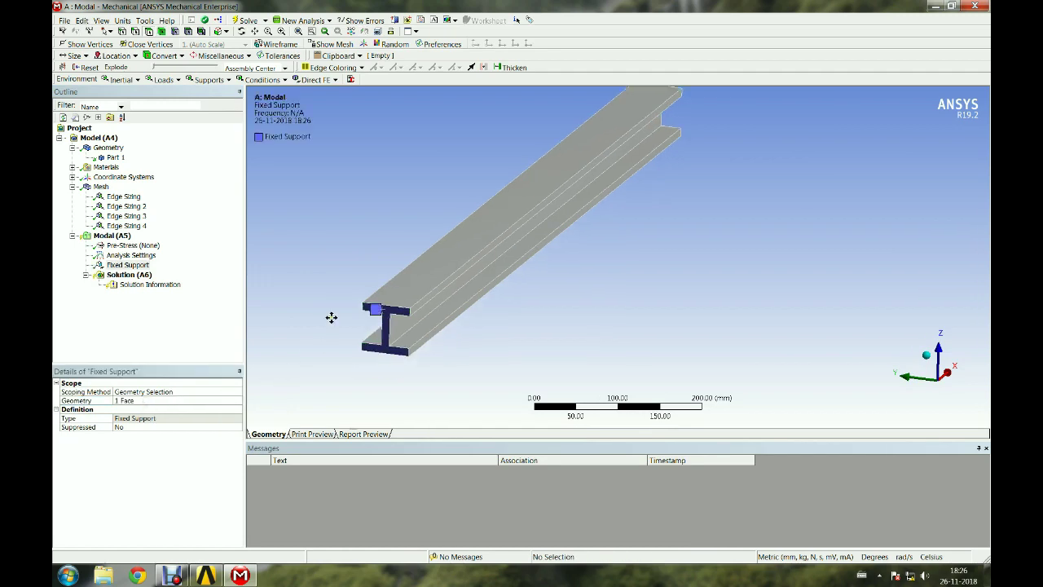
{"action": "middle_click_drag", "start_coordinate": [475, 325], "coordinate": [632, 352]}
{"action": "scroll", "coordinate": [660, 363], "scroll_direction": "down", "scroll_amount": 1}
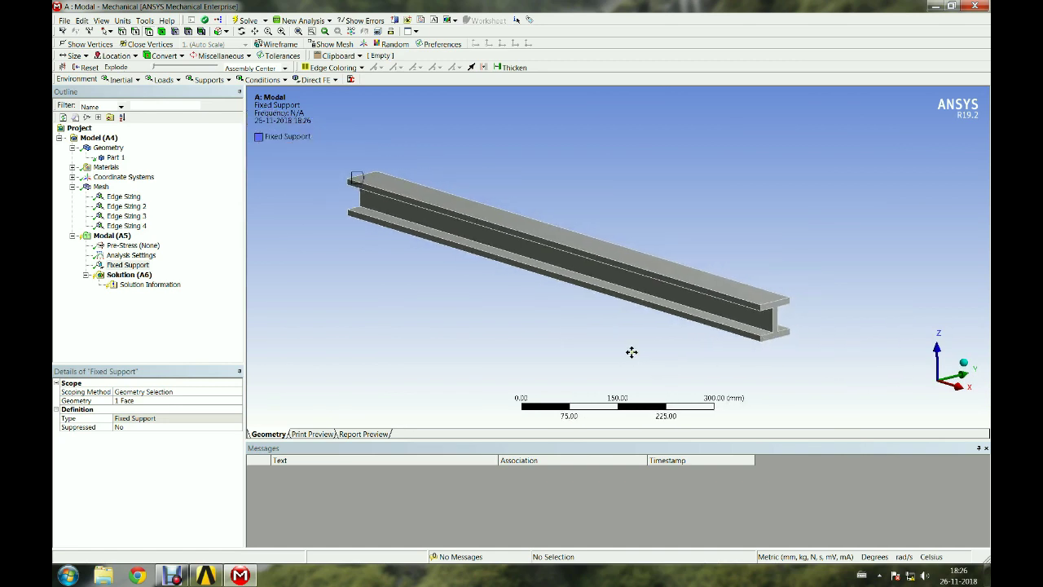
Insert a Total Deformation result under the Solution branch.
{"action": "left_click", "coordinate": [137, 275]}
{"action": "right_click", "coordinate": [145, 276]}
{"action": "mouse_move", "coordinate": [208, 281]}
{"action": "mouse_move", "coordinate": [314, 280]}
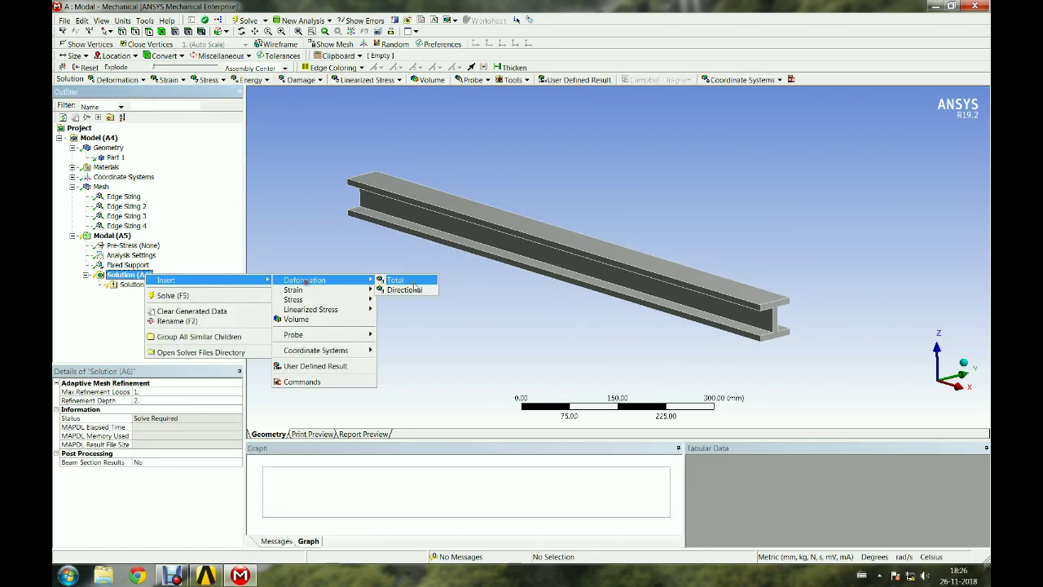
{"action": "left_click", "coordinate": [414, 281]}
Add an Equivalent Stress result, then delete it again and confirm Yes.
{"action": "right_click", "coordinate": [131, 276]}
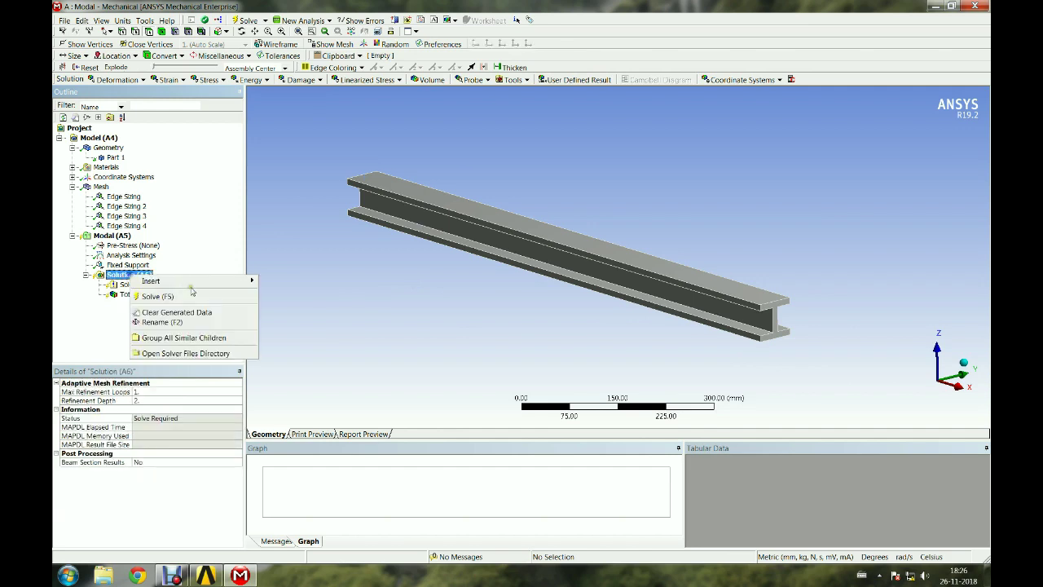
{"action": "mouse_move", "coordinate": [204, 280]}
{"action": "mouse_move", "coordinate": [306, 300]}
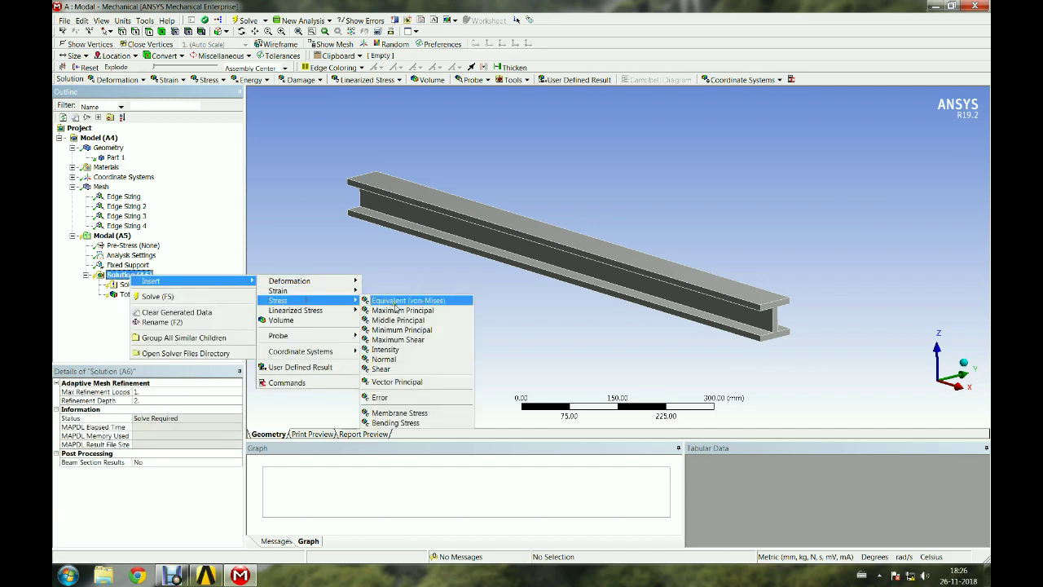
{"action": "left_click", "coordinate": [394, 300]}
{"action": "middle_click_drag", "start_coordinate": [320, 321], "coordinate": [314, 334]}
{"action": "right_click", "coordinate": [158, 307]}
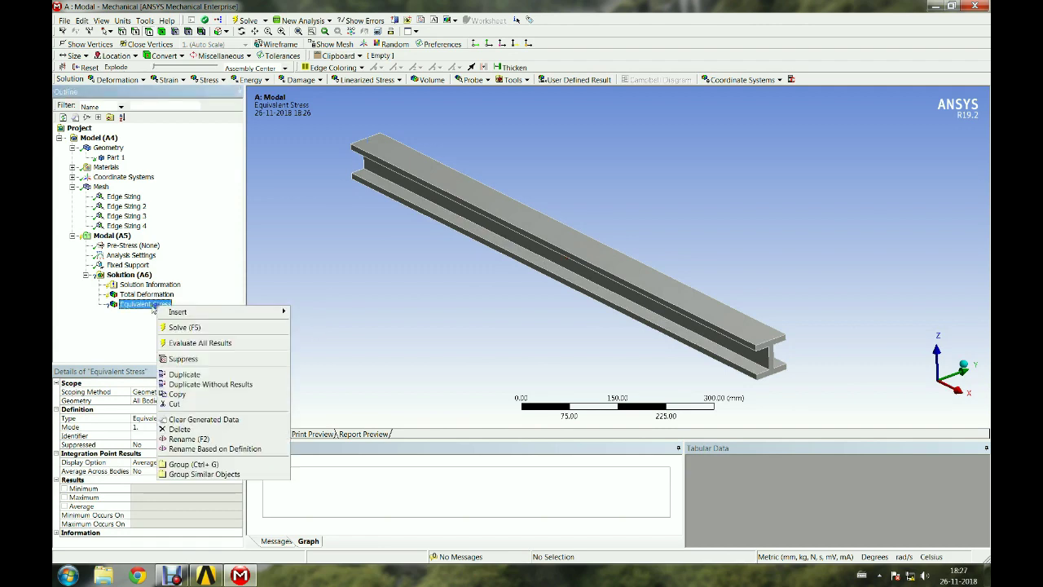
{"action": "left_click", "coordinate": [201, 429]}
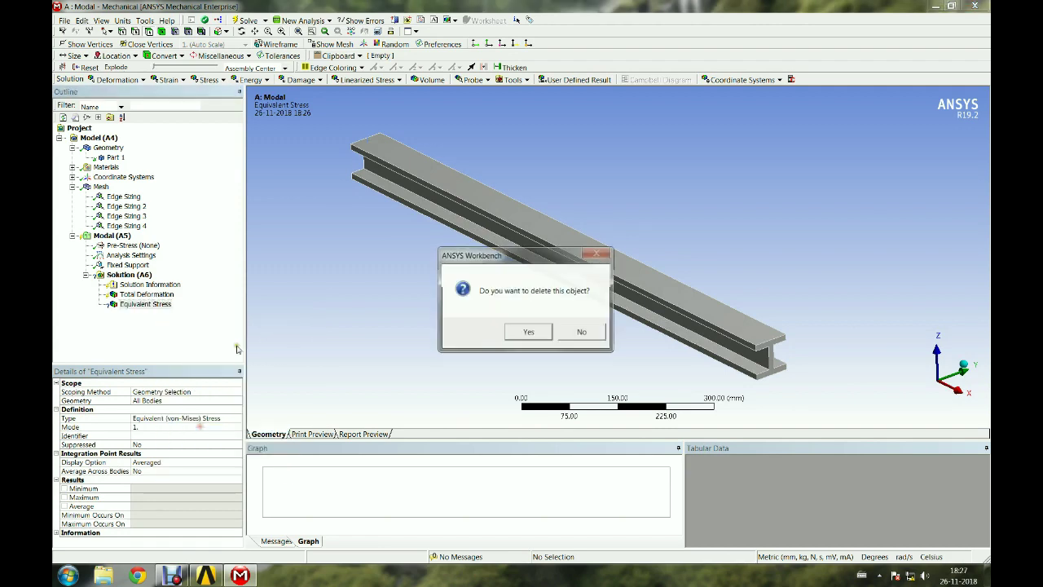
{"action": "left_click", "coordinate": [530, 331]}
{"action": "mouse_move", "coordinate": [380, 309]}
{"action": "middle_mouse_down"}
{"action": "mouse_move", "coordinate": [394, 298]}
{"action": "mouse_move", "coordinate": [398, 307]}
{"action": "middle_mouse_up"}
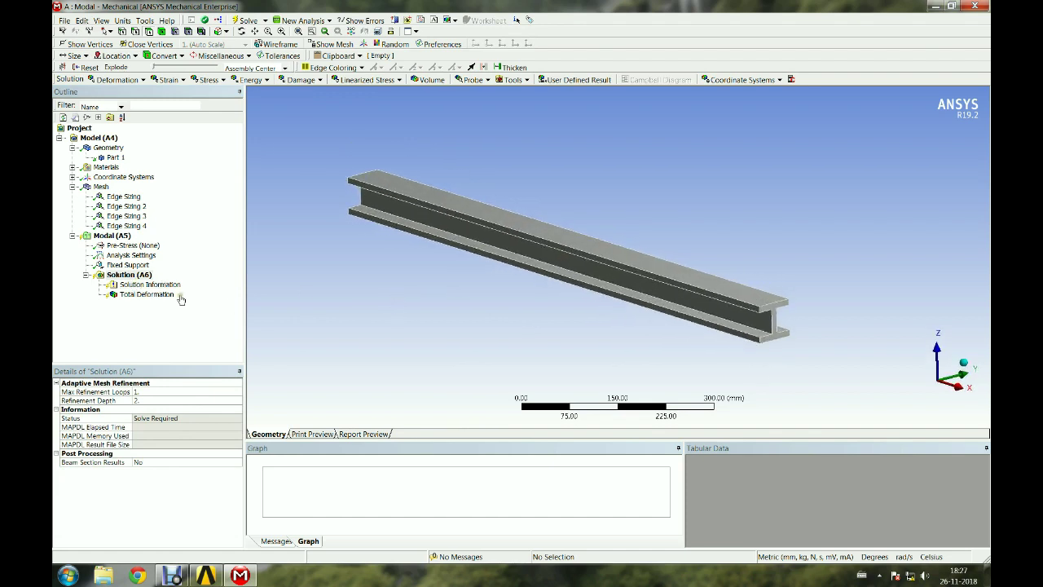
{"action": "right_click", "coordinate": [141, 277]}
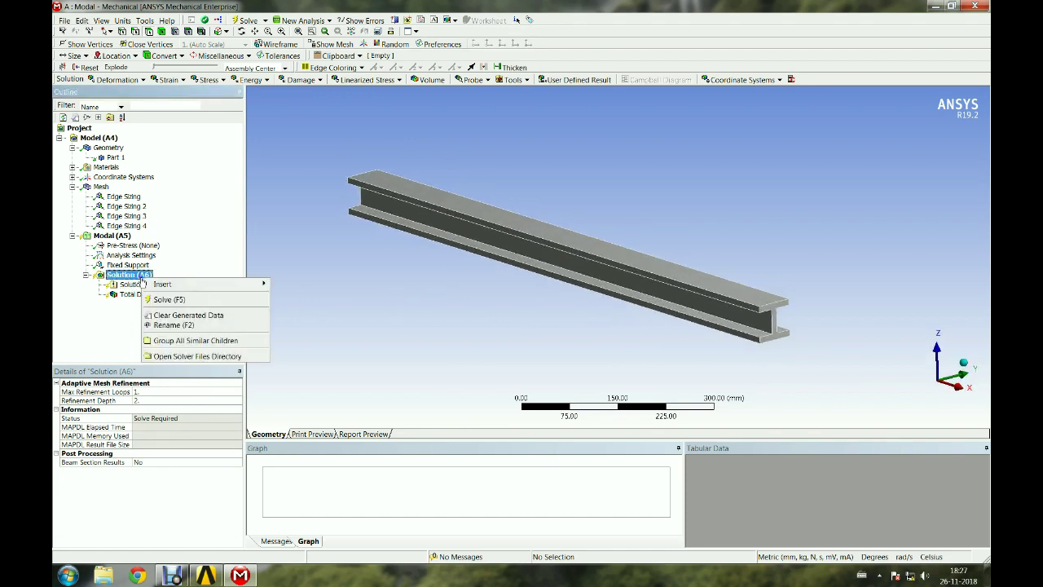
Run Solve on the modal analysis to compute its six natural frequencies.
{"action": "left_click", "coordinate": [198, 301]}
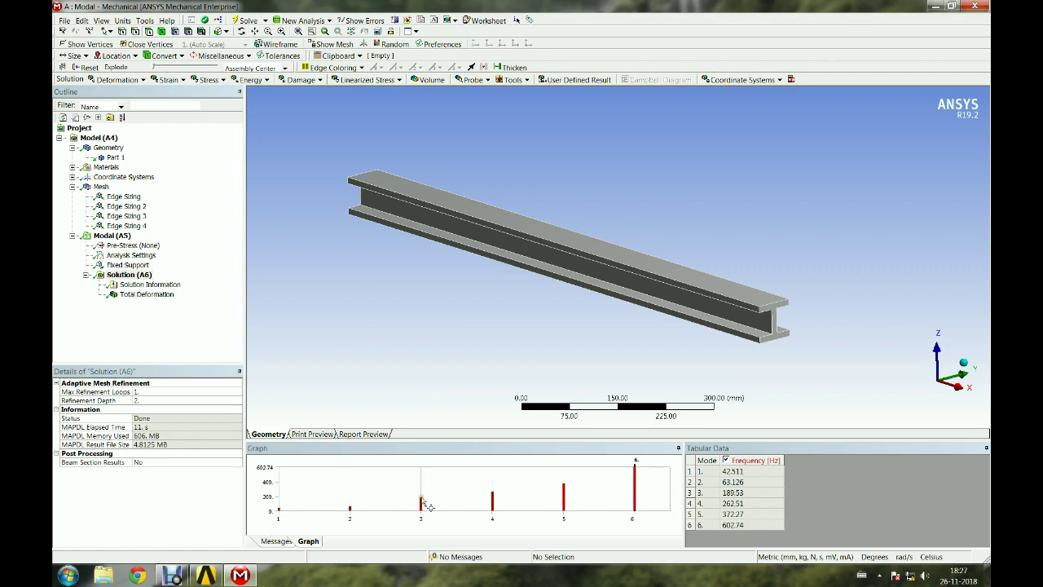
Review the six mode frequencies, 42.511 to 602.74 Hz, in Tabular Data.
{"action": "left_click", "coordinate": [752, 472]}
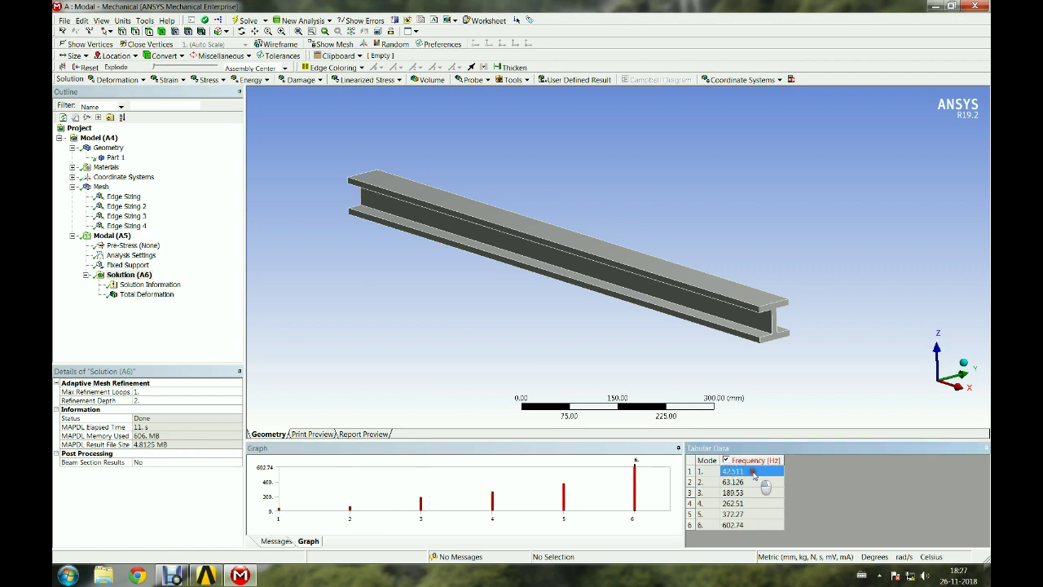
{"action": "left_click", "coordinate": [752, 482]}
{"action": "left_click", "coordinate": [753, 493]}
{"action": "left_click", "coordinate": [756, 513]}
{"action": "left_click", "coordinate": [756, 524]}
{"action": "left_click_drag", "start_coordinate": [710, 474], "coordinate": [765, 538]}
{"action": "left_click", "coordinate": [754, 500]}
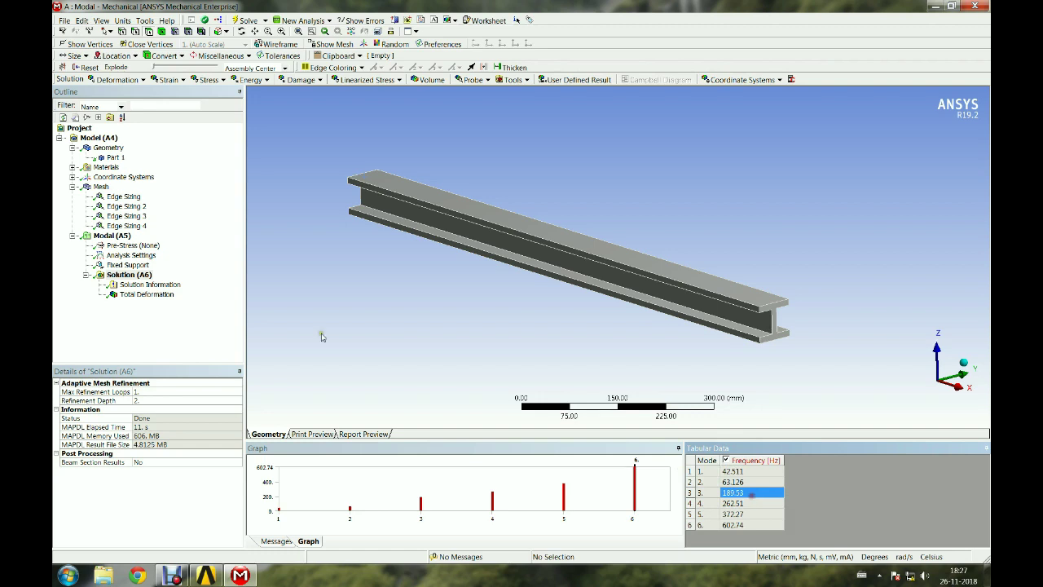
Show mode 1's Total Deformation (17.84 mm max) and play, then stop, its animation.
{"action": "left_click", "coordinate": [145, 294]}
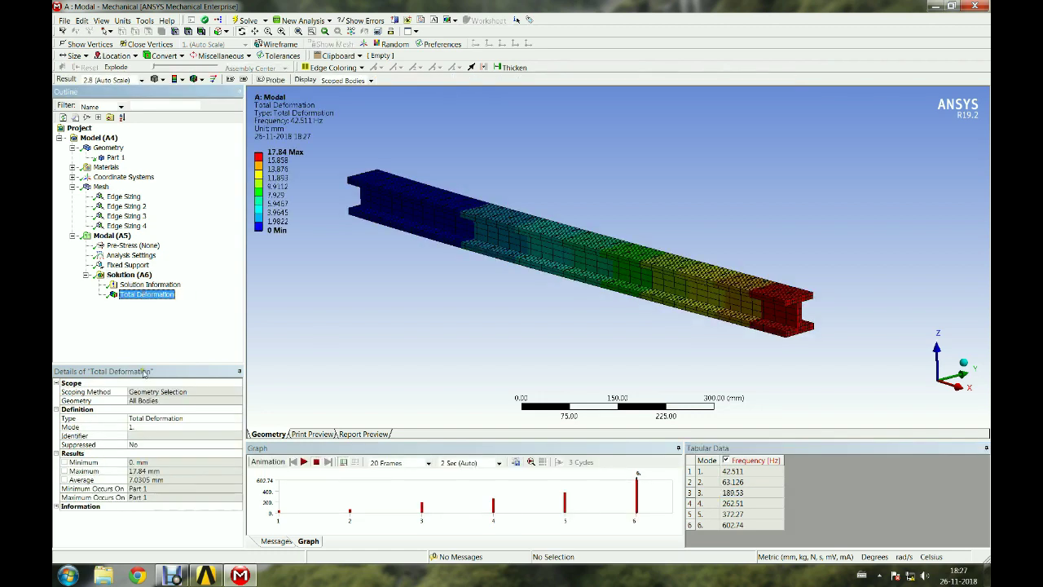
{"action": "left_click", "coordinate": [148, 437]}
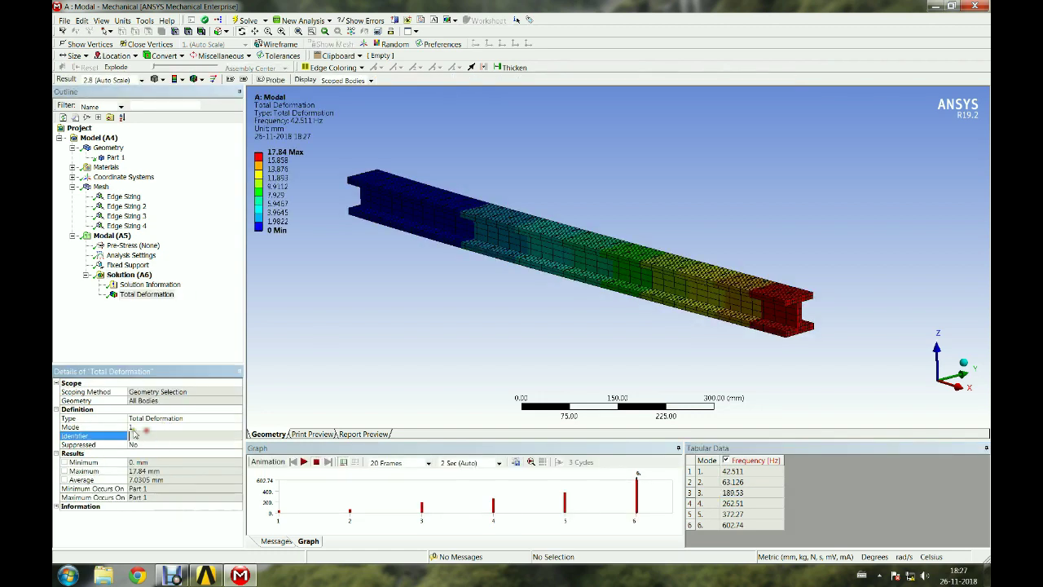
{"action": "left_click", "coordinate": [304, 462]}
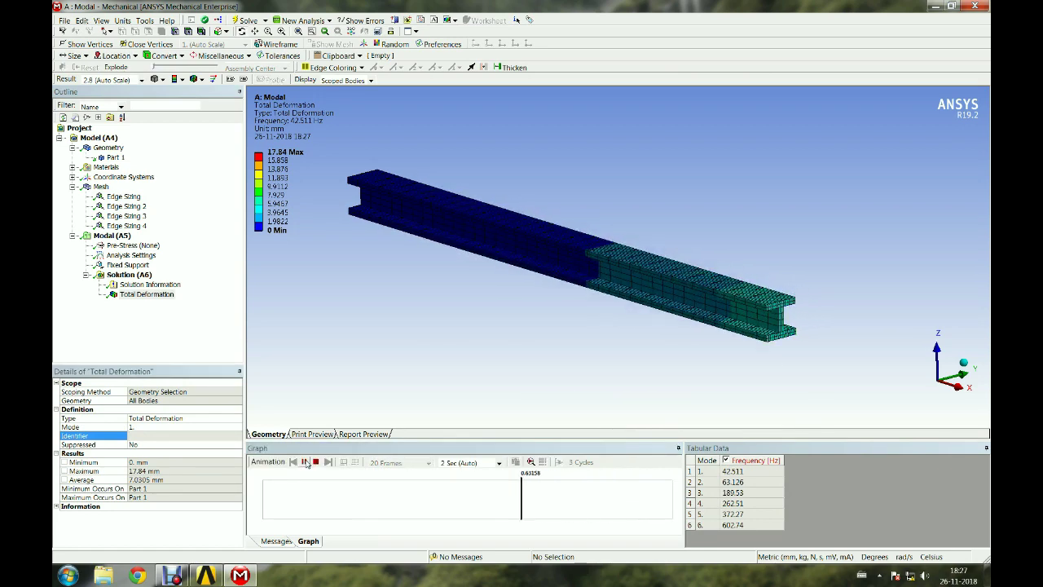
{"action": "left_click", "coordinate": [316, 462]}
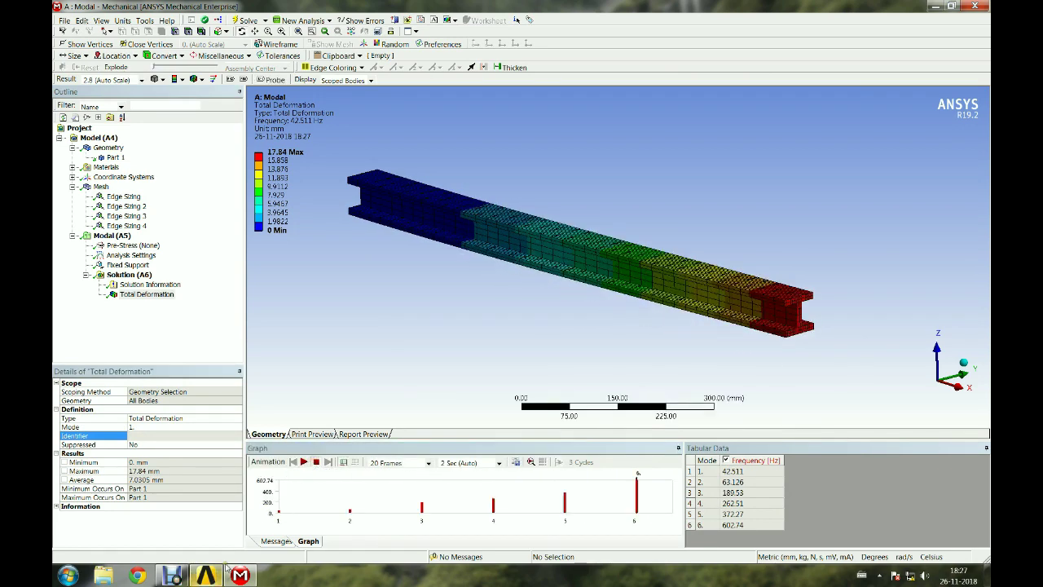
{"action": "left_click", "coordinate": [174, 577]}
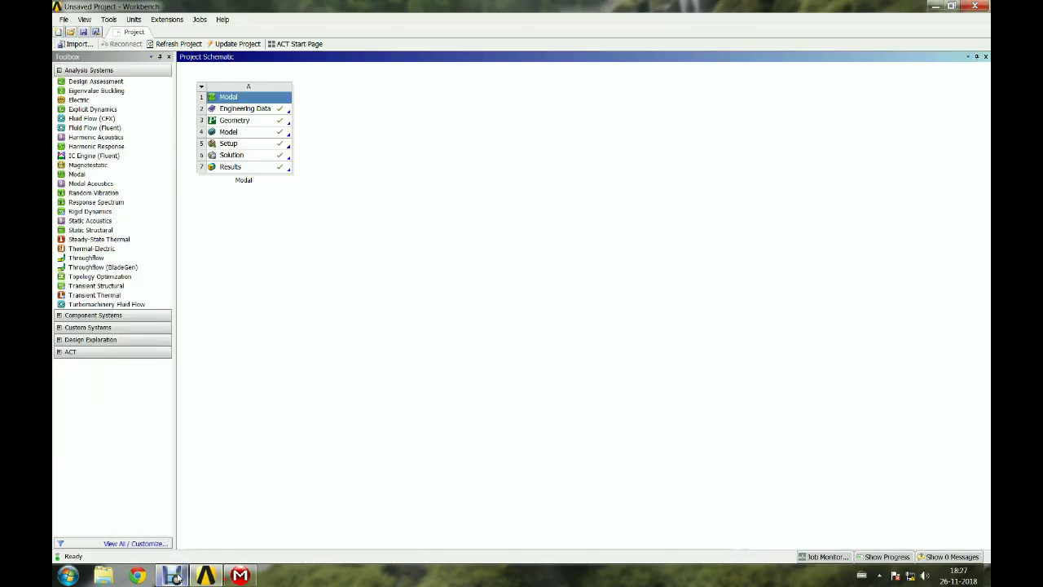
{"action": "key", "text": "ctrl+F11"}
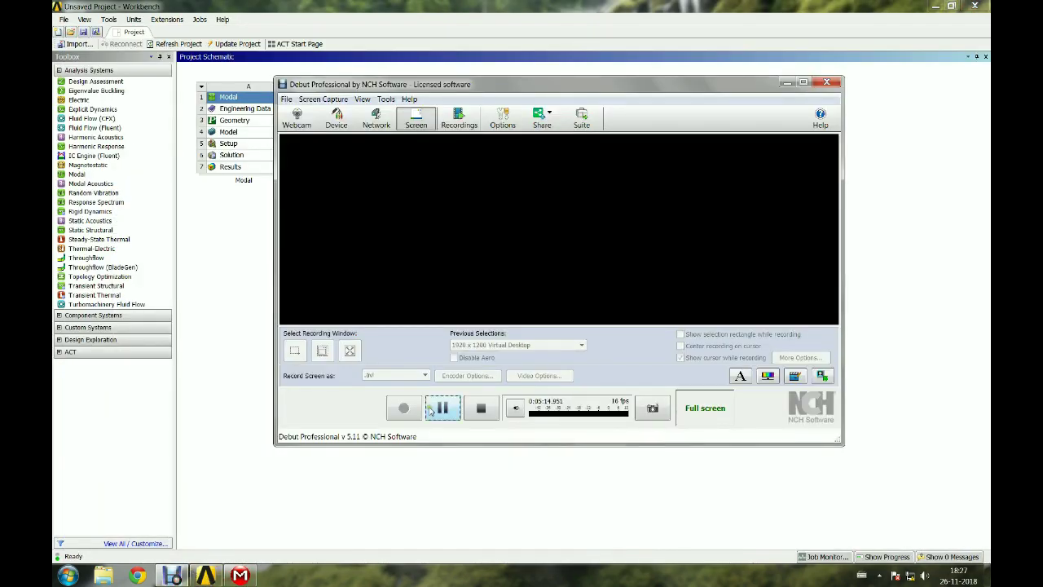
{"action": "left_click", "coordinate": [431, 410]}
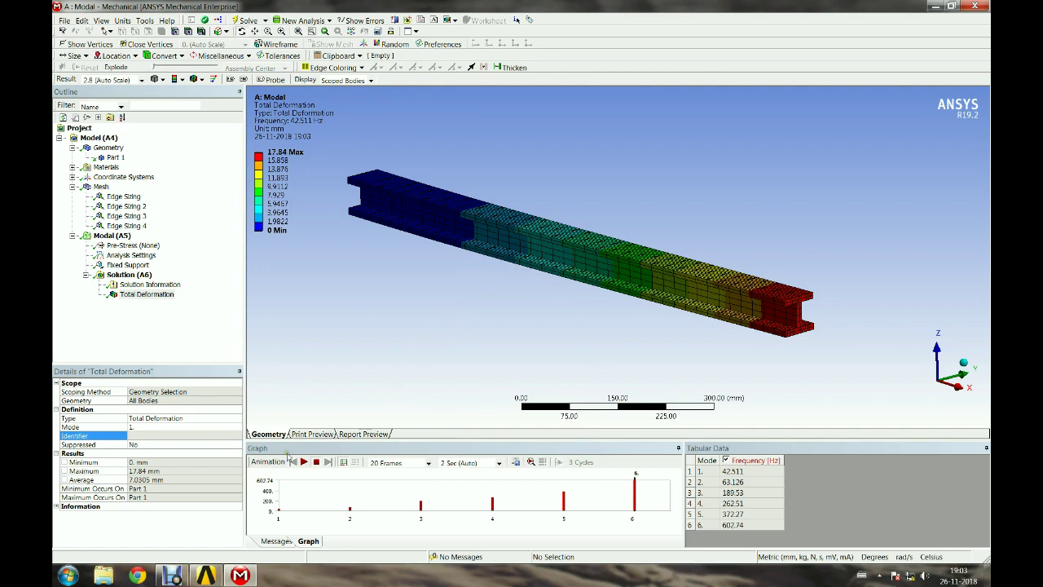
Replay the mode 1 animation, then set the Total Deformation Mode to 2.
{"action": "left_click", "coordinate": [303, 462]}
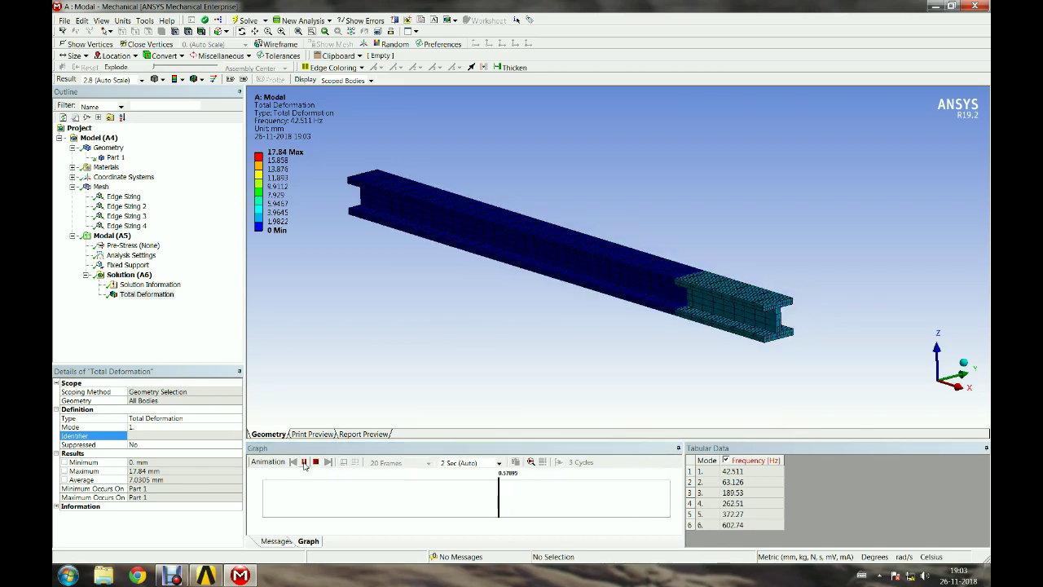
{"action": "left_click", "coordinate": [316, 463]}
{"action": "left_click", "coordinate": [147, 294]}
{"action": "left_click", "coordinate": [152, 432]}
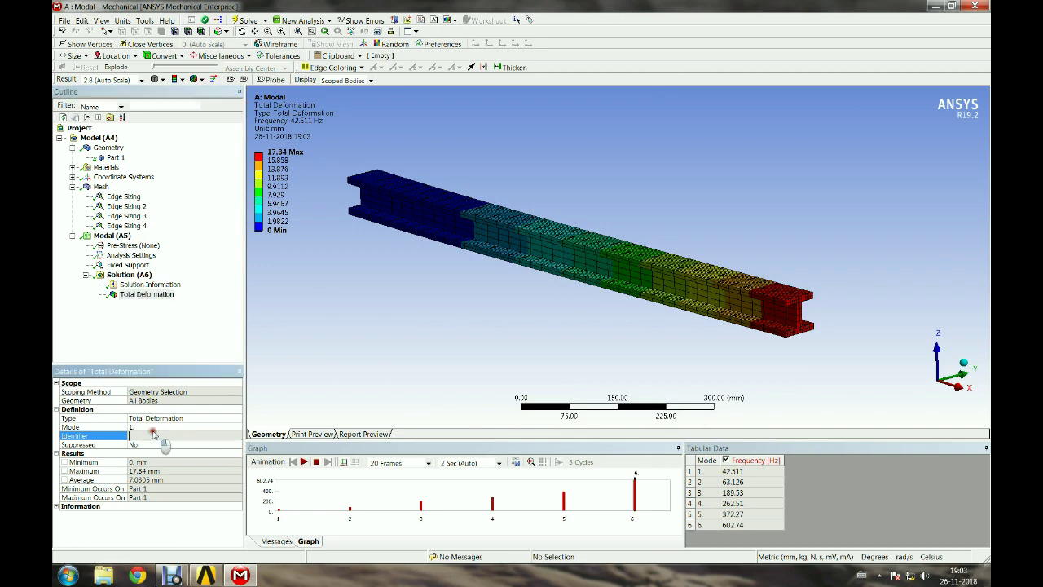
{"action": "left_click", "coordinate": [155, 427]}
{"action": "key", "text": "Return"}
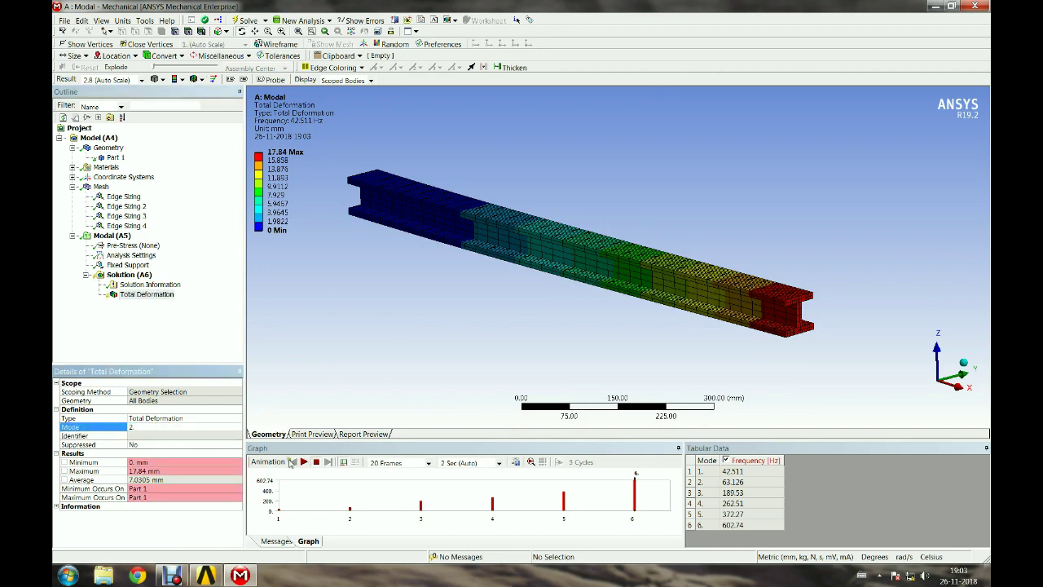
Play the deformation animation again and stop it.
{"action": "left_click", "coordinate": [305, 462]}
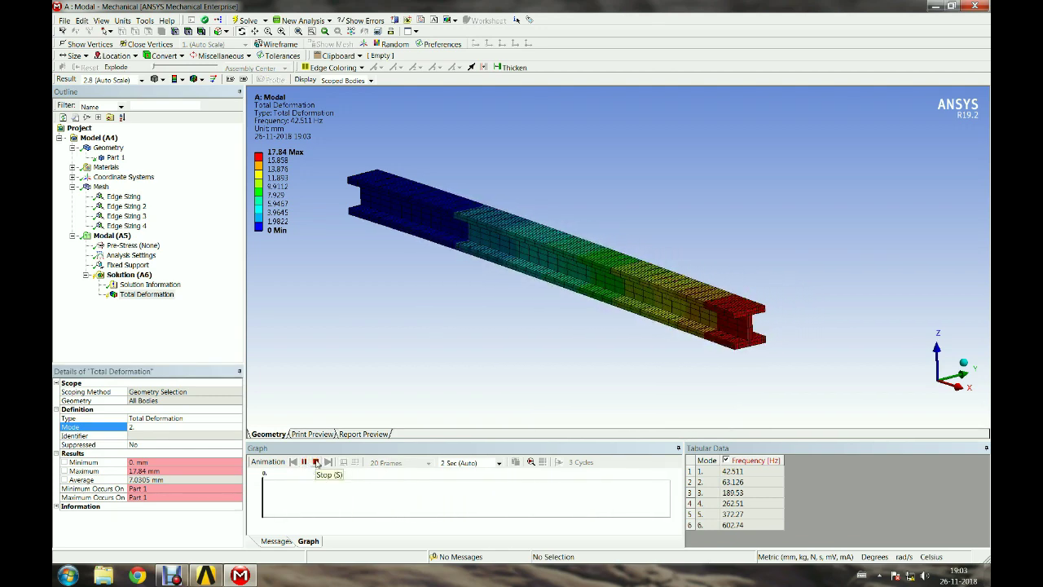
{"action": "left_click", "coordinate": [317, 463]}
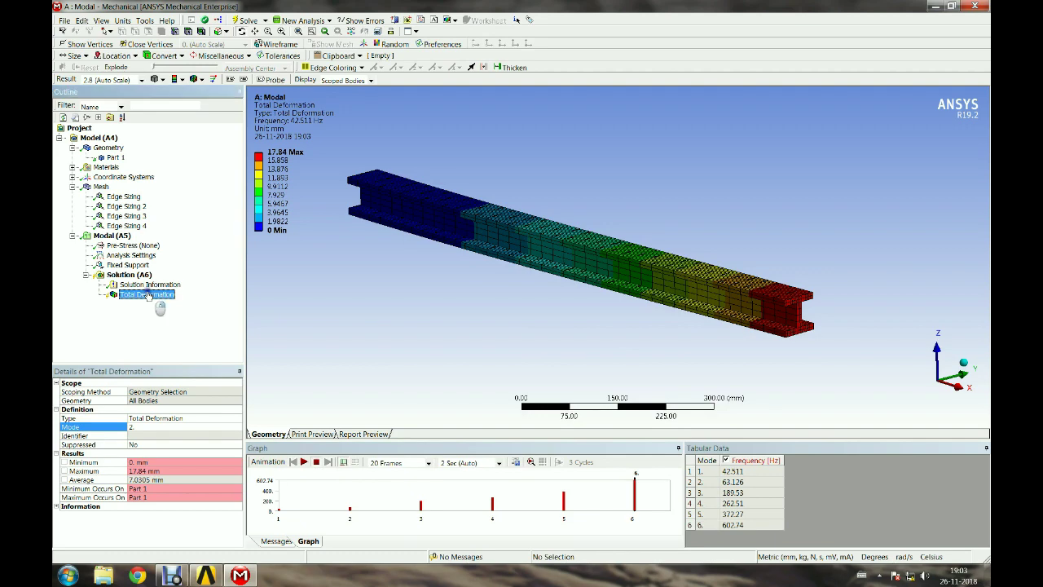
{"action": "right_click", "coordinate": [149, 295]}
Retrieve the mode 2 result at 63.126 Hz and play, then stop, its animation.
{"action": "left_click", "coordinate": [186, 313]}
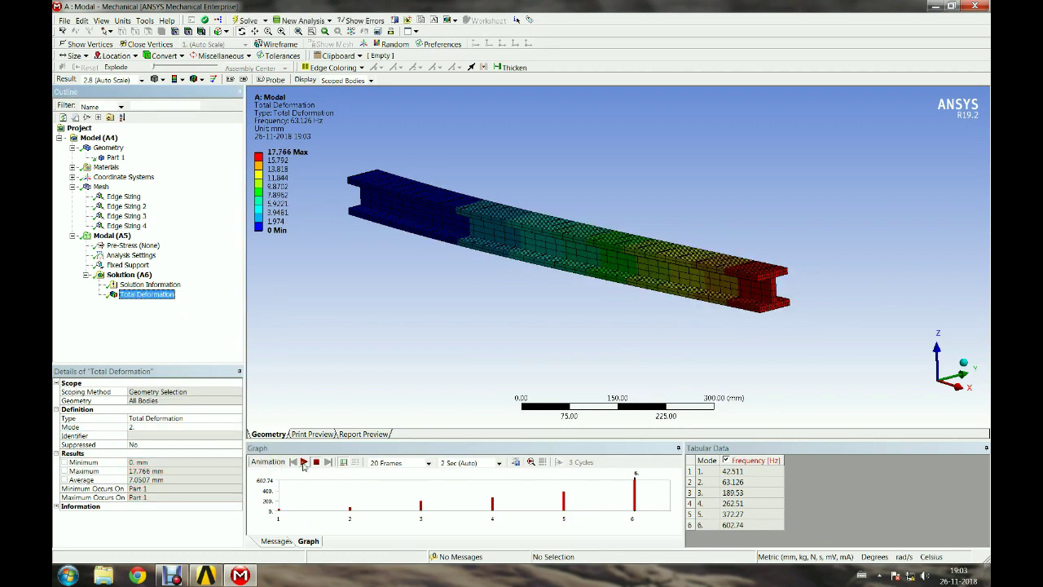
{"action": "left_click", "coordinate": [304, 462]}
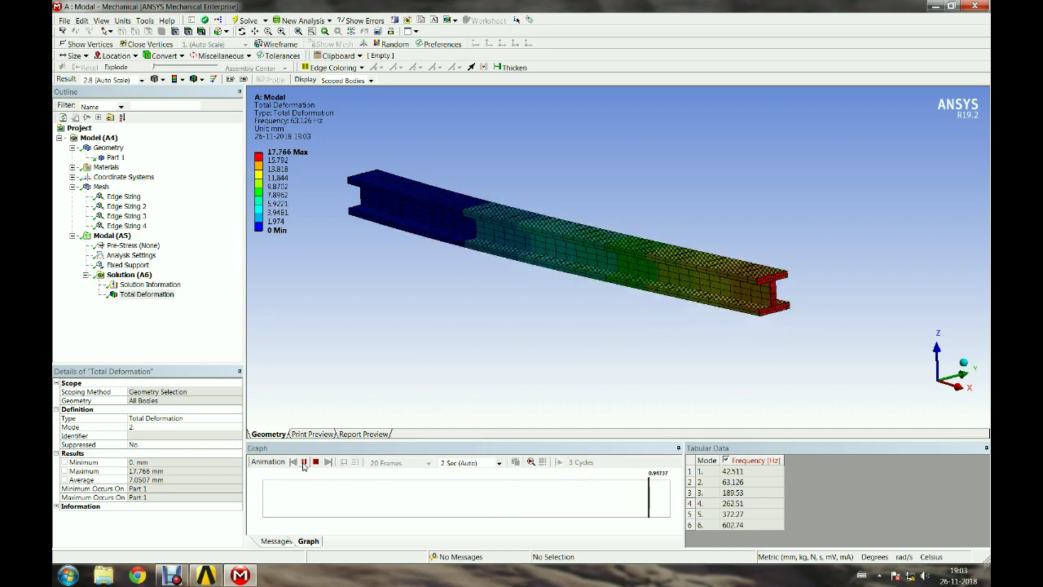
{"action": "left_click", "coordinate": [316, 462]}
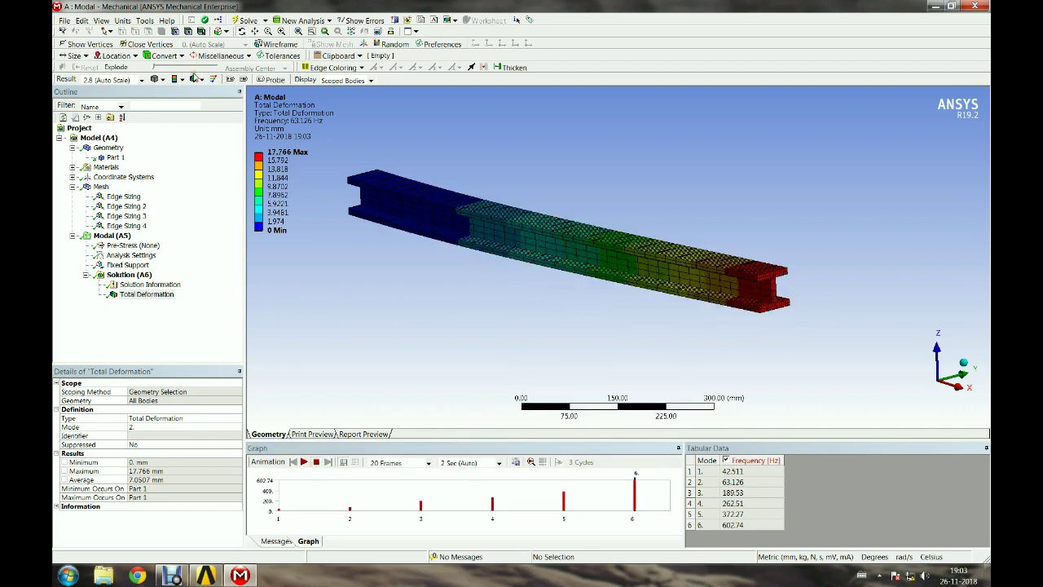
Show the undeformed wireframe, replay the mode 2 animation, and begin changing Mode to 3.
{"action": "left_click", "coordinate": [194, 78]}
{"action": "left_click", "coordinate": [225, 103]}
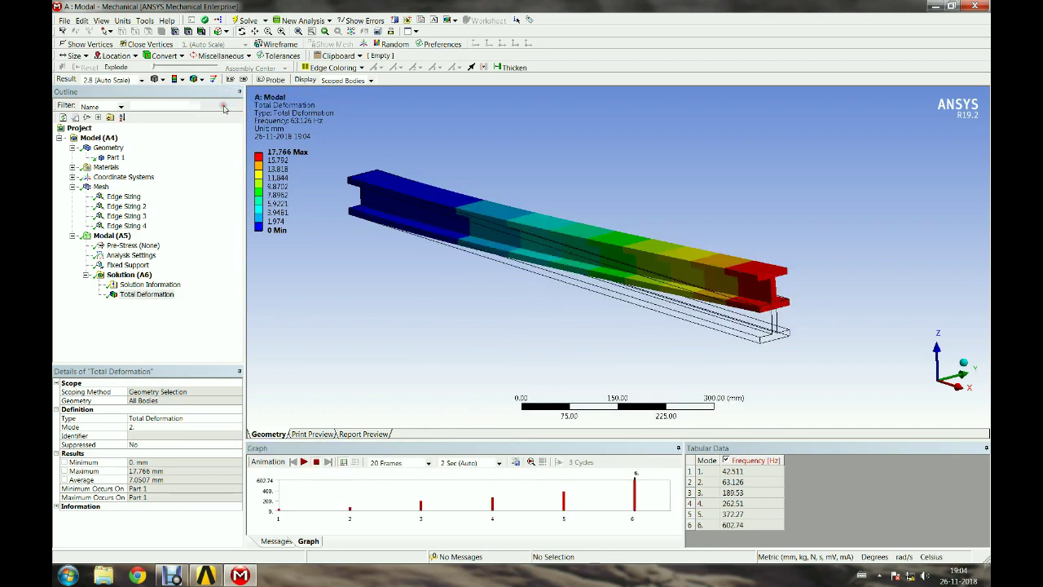
{"action": "left_click", "coordinate": [303, 462]}
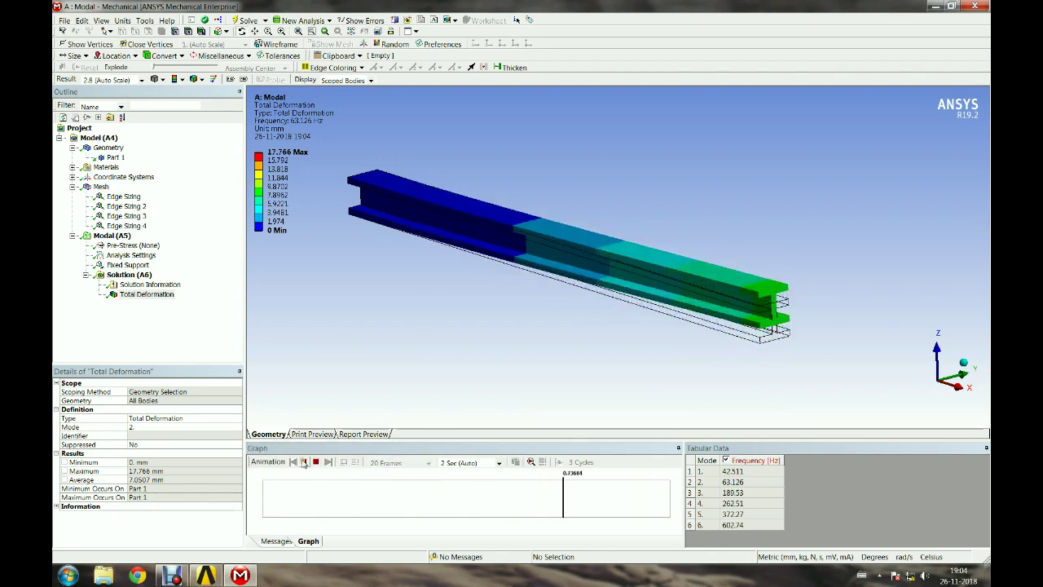
{"action": "left_click", "coordinate": [316, 463]}
{"action": "left_click", "coordinate": [180, 308]}
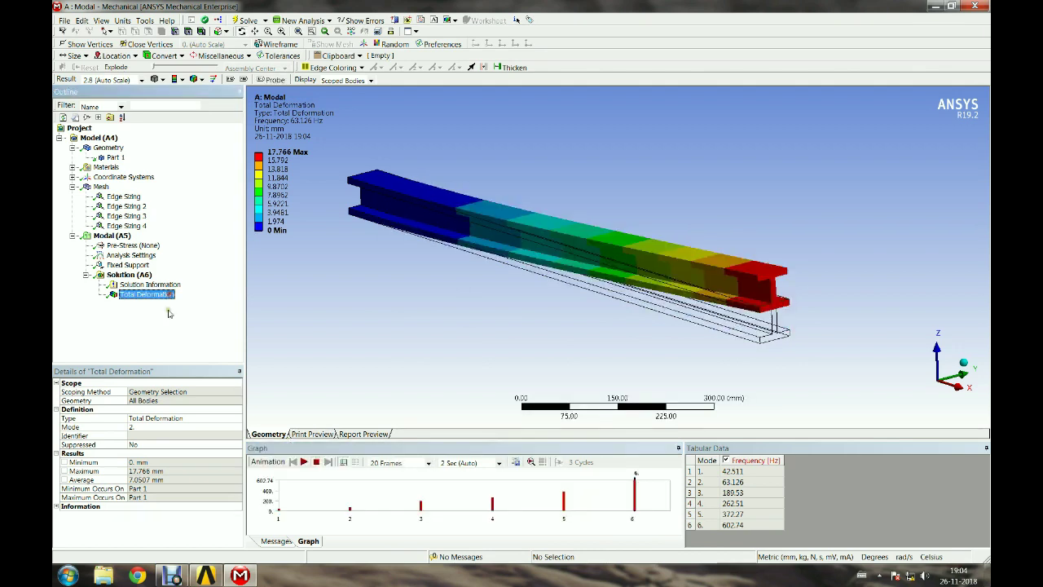
{"action": "left_click", "coordinate": [170, 428]}
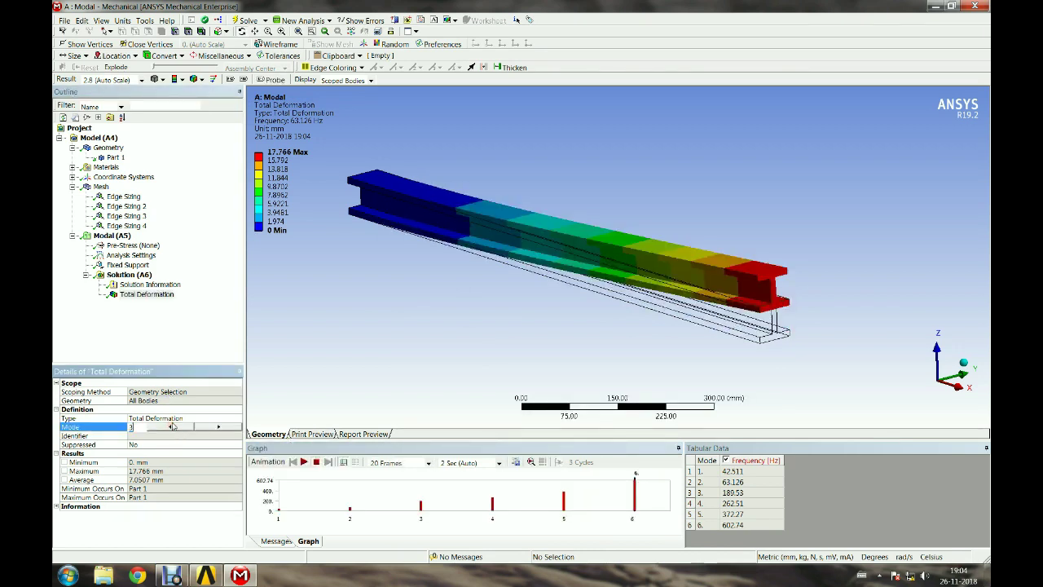
Commit mode 3, evaluate the result at 189.53 Hz, and animate it.
{"action": "key", "text": "Return"}
{"action": "right_click", "coordinate": [156, 295]}
{"action": "left_click", "coordinate": [206, 323]}
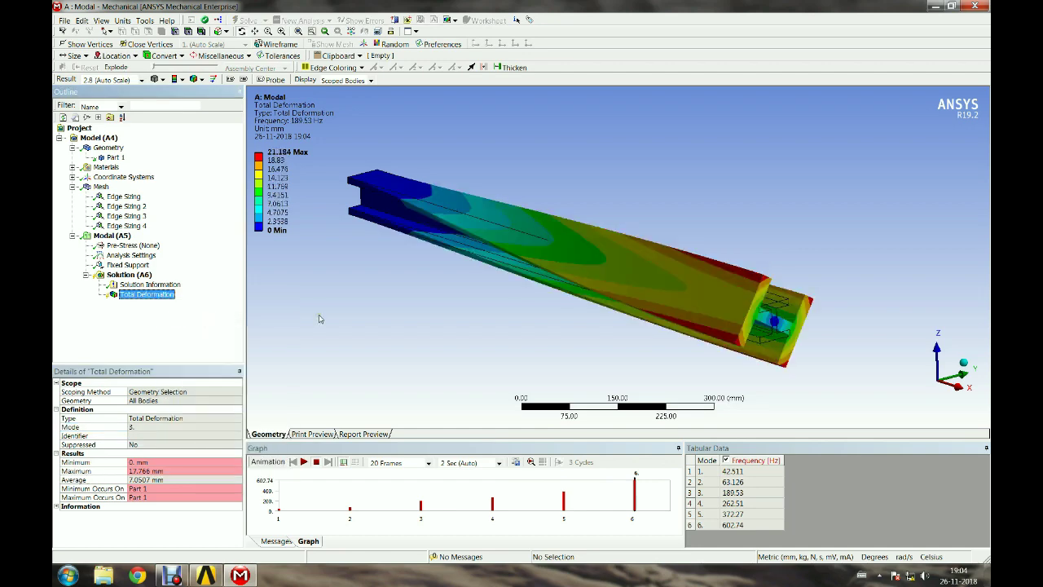
{"action": "left_click", "coordinate": [304, 462]}
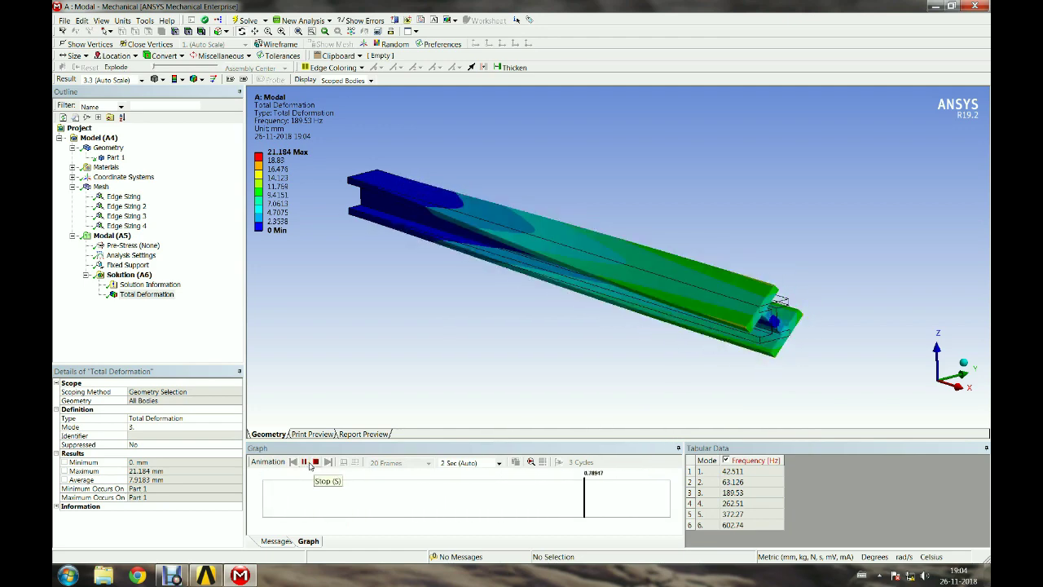
{"action": "left_click", "coordinate": [311, 463]}
Set the deformation scale to 1.0 (True Scale) and replay the mode 3 animation.
{"action": "left_click", "coordinate": [123, 79]}
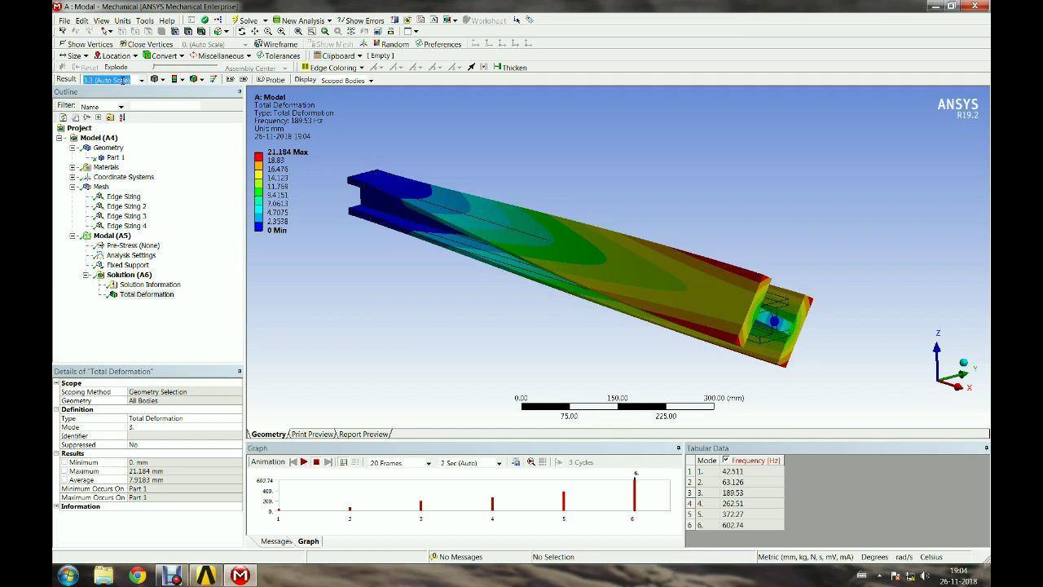
{"action": "left_click", "coordinate": [141, 81]}
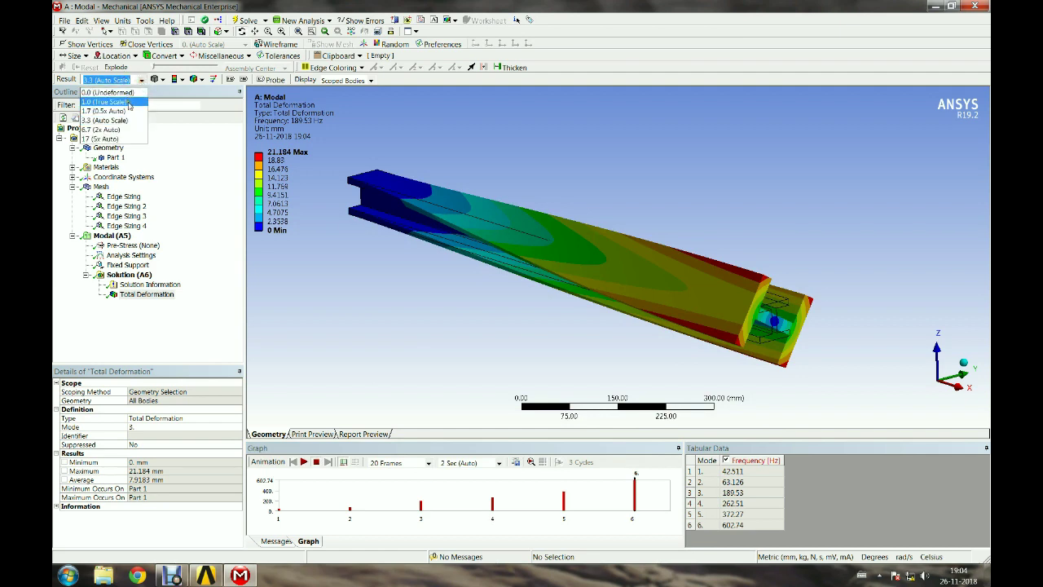
{"action": "left_click", "coordinate": [127, 103]}
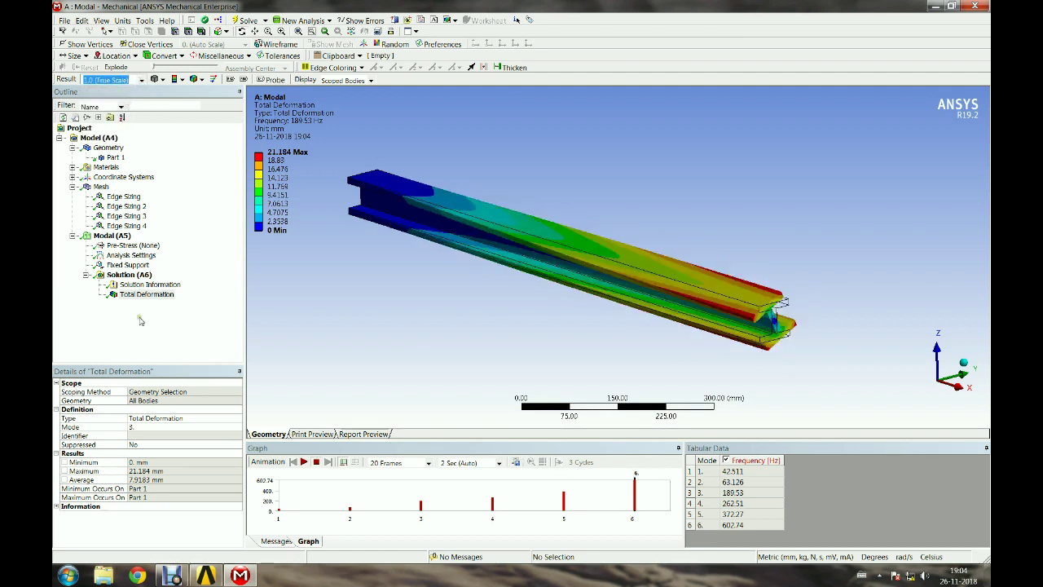
{"action": "left_click", "coordinate": [304, 462]}
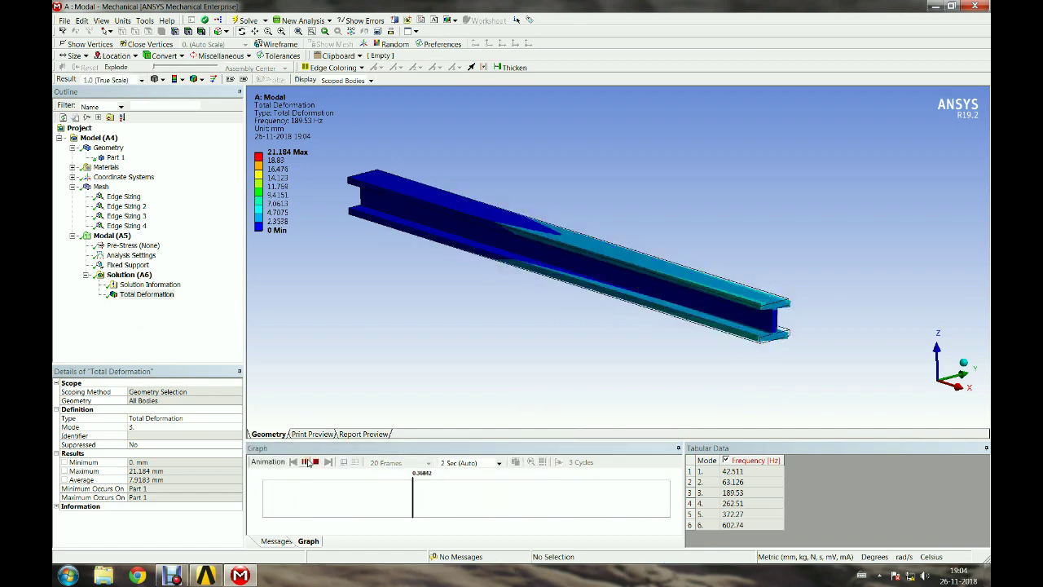
{"action": "left_click", "coordinate": [310, 462]}
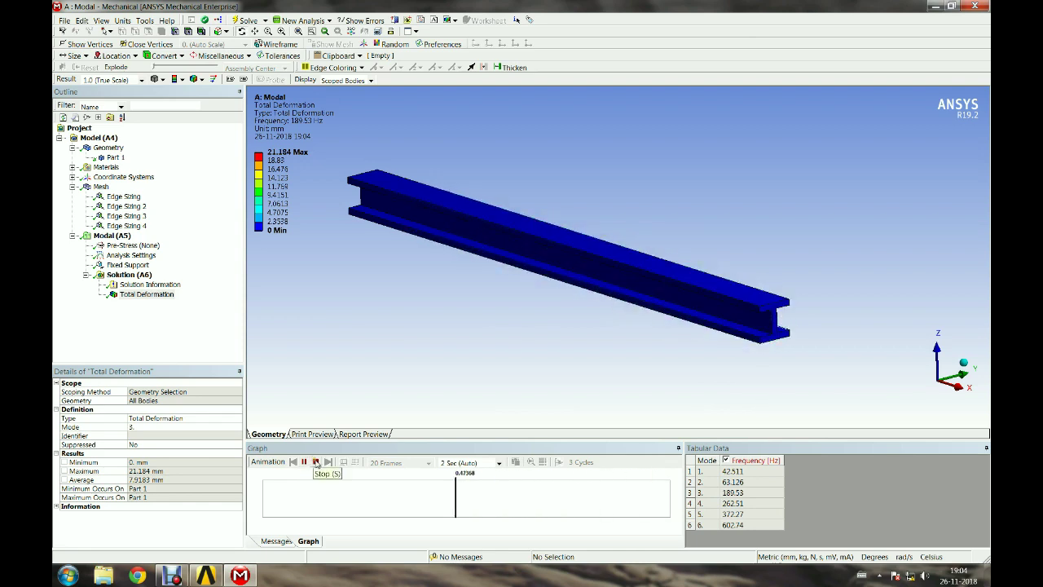
Set the result Mode to 4 and evaluate it, giving 262.51 Hz.
{"action": "left_click", "coordinate": [167, 426]}
{"action": "type", "text": "4"}
{"action": "key", "text": "Return"}
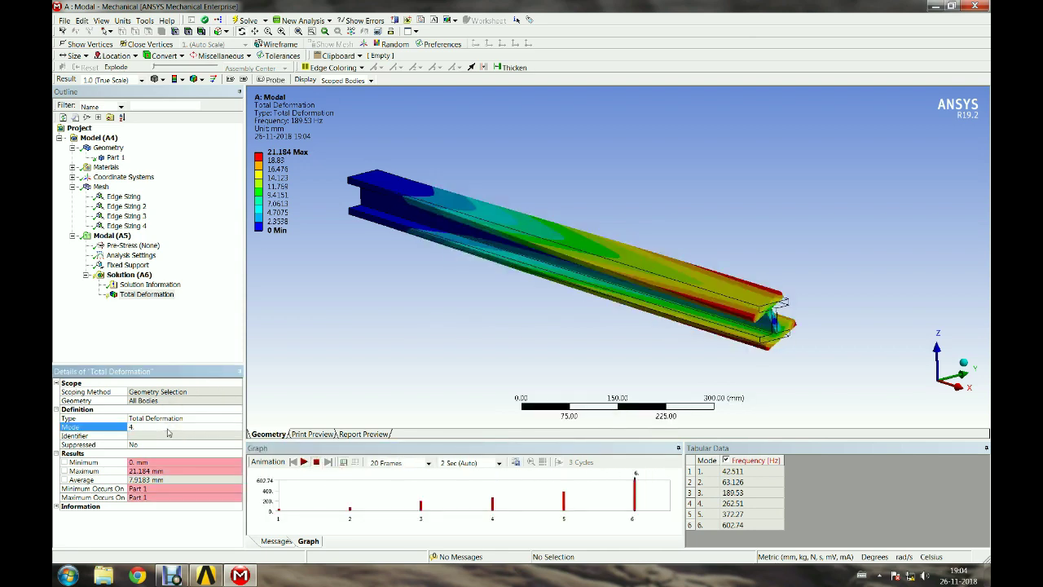
{"action": "left_click", "coordinate": [160, 296]}
{"action": "right_click", "coordinate": [160, 295]}
{"action": "left_click", "coordinate": [181, 317]}
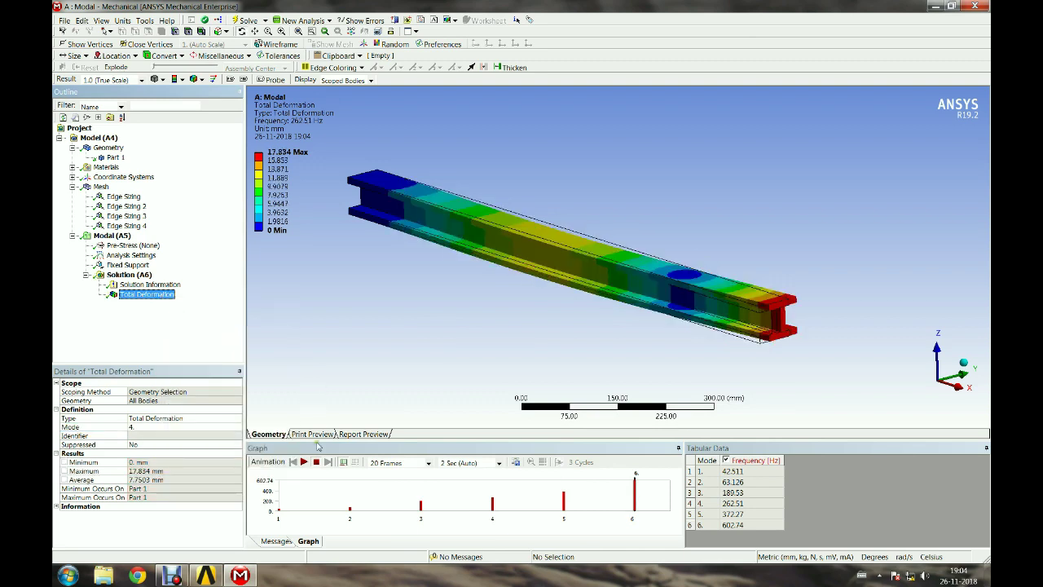
Play and stop the mode 4 animation, then enter Mode 5.
{"action": "left_click", "coordinate": [304, 462]}
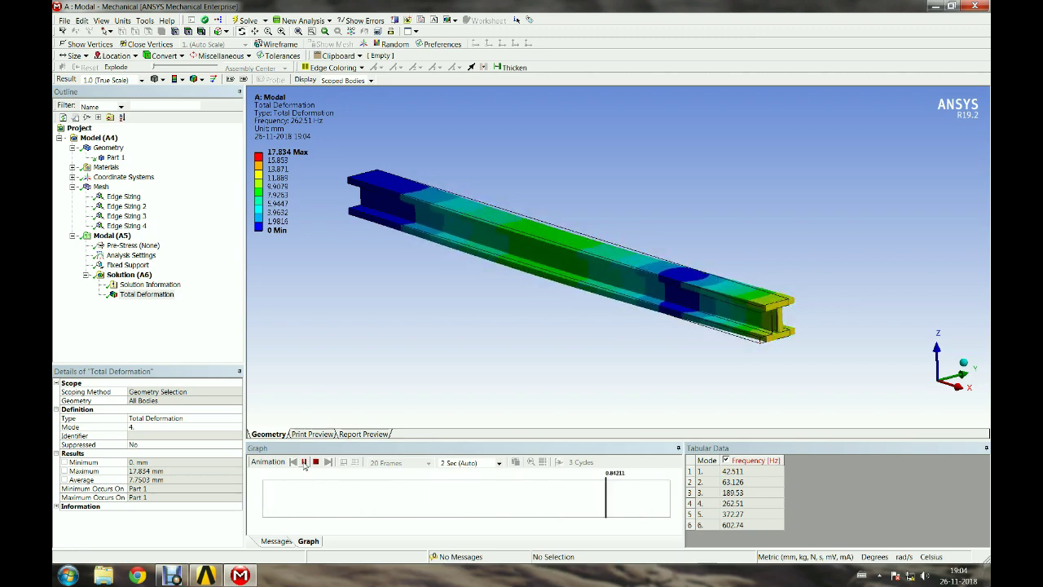
{"action": "left_click", "coordinate": [315, 462]}
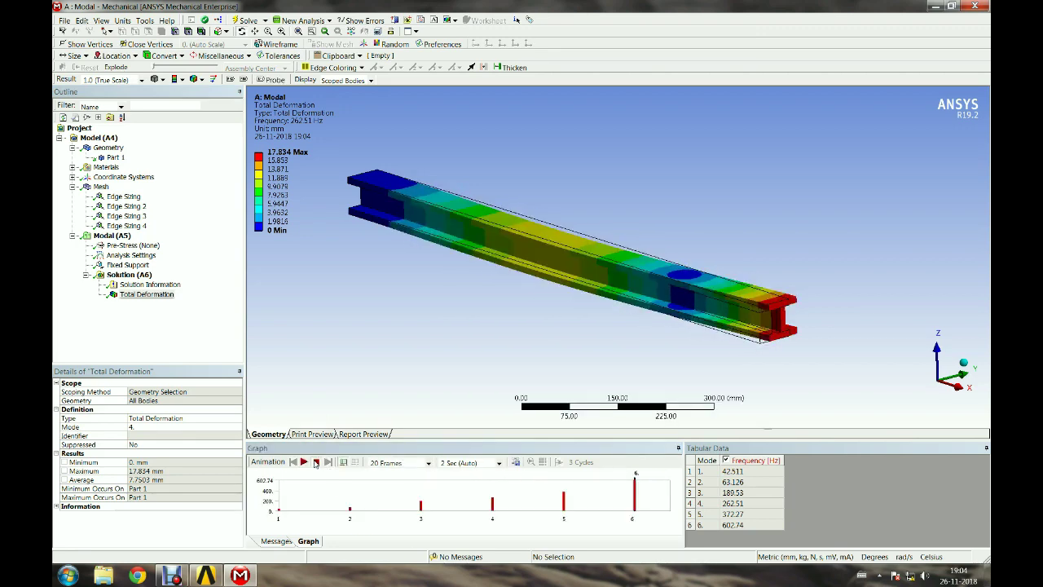
{"action": "left_click", "coordinate": [167, 428]}
{"action": "key", "text": "Return"}
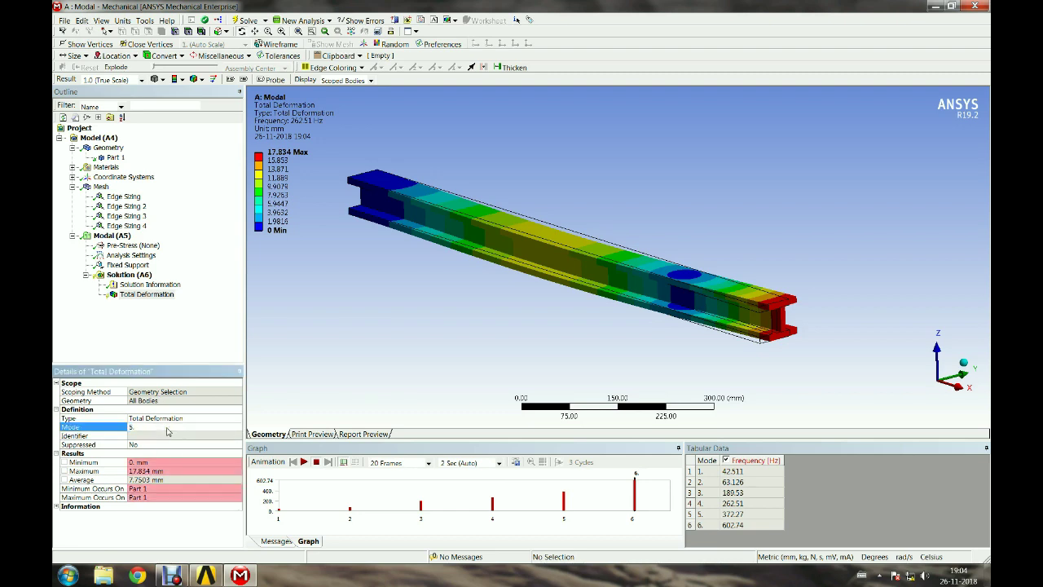
Evaluate the mode 5 result at 372.27 Hz and stop its animation.
{"action": "right_click", "coordinate": [147, 294]}
{"action": "left_click", "coordinate": [191, 314]}
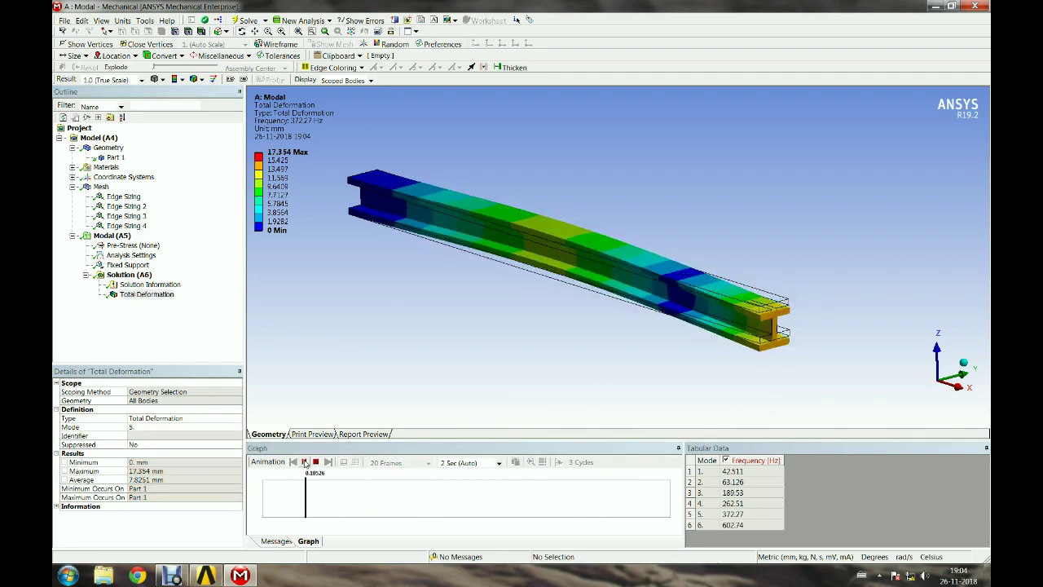
{"action": "left_click", "coordinate": [317, 462]}
Set Mode to 6 and play, then stop, the deformation animation.
{"action": "left_click", "coordinate": [146, 294]}
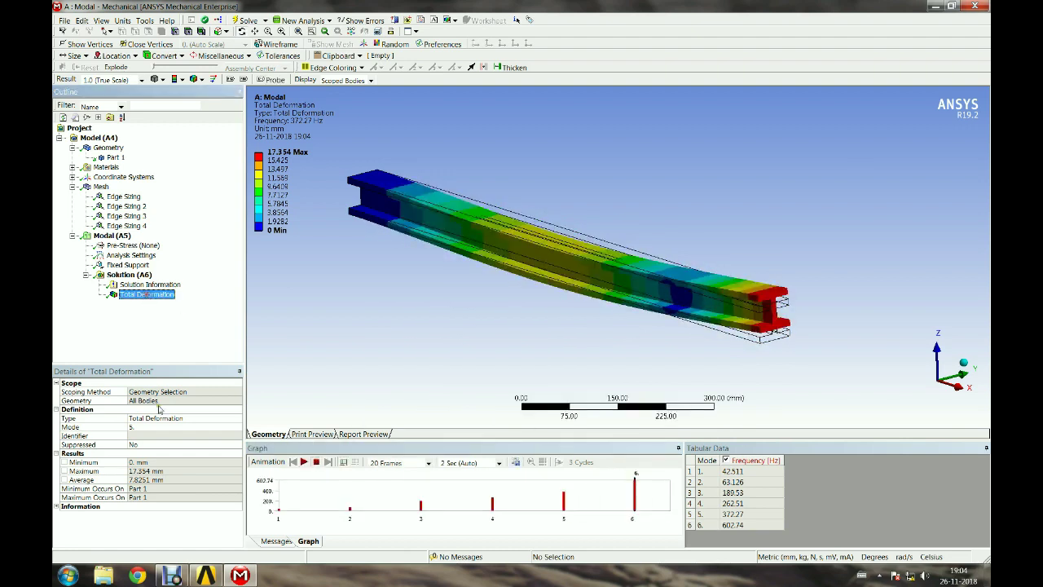
{"action": "left_click", "coordinate": [159, 427]}
{"action": "key", "text": "Return"}
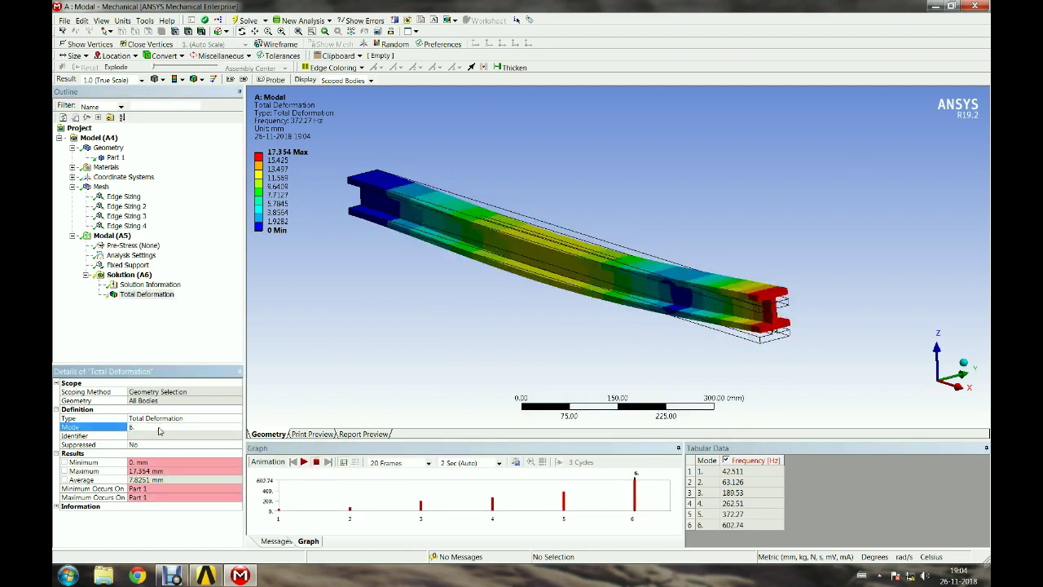
{"action": "left_click", "coordinate": [304, 463]}
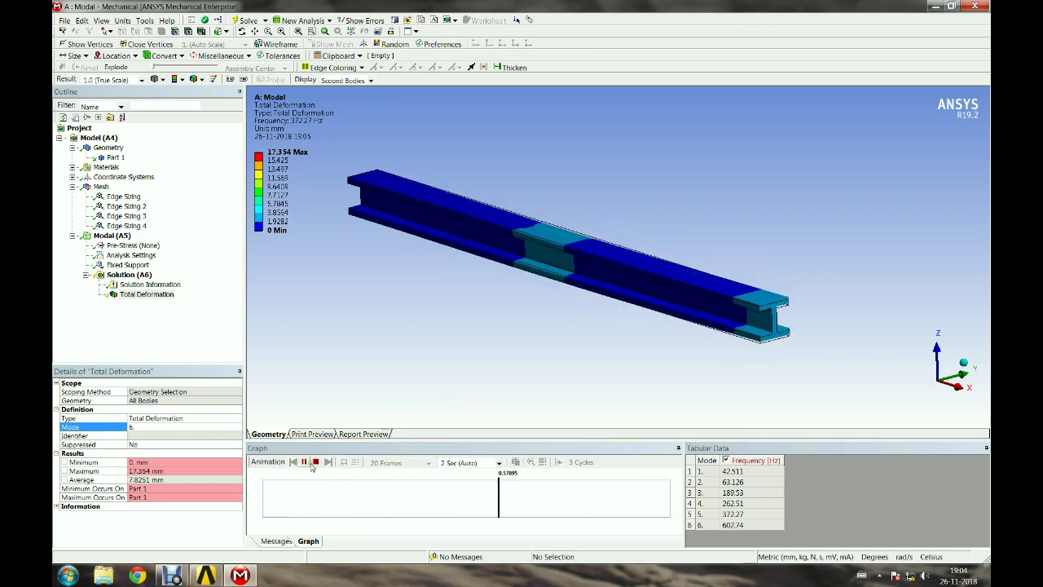
{"action": "left_click", "coordinate": [316, 465]}
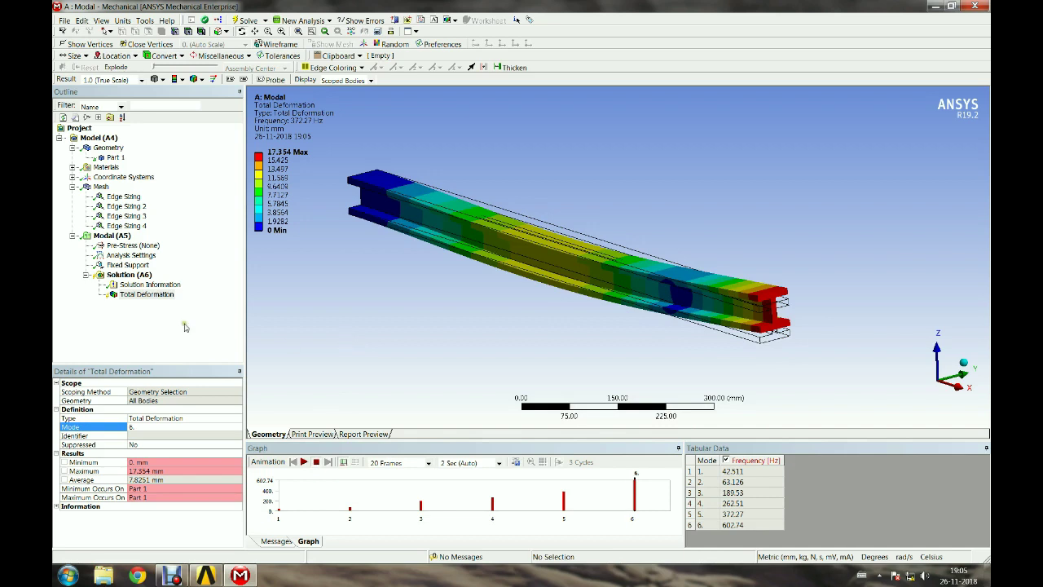
{"action": "right_click", "coordinate": [142, 297]}
Retrieve and animate the mode 6 result at 602.74 Hz, then bring up the Debut recorder.
{"action": "left_click", "coordinate": [175, 313]}
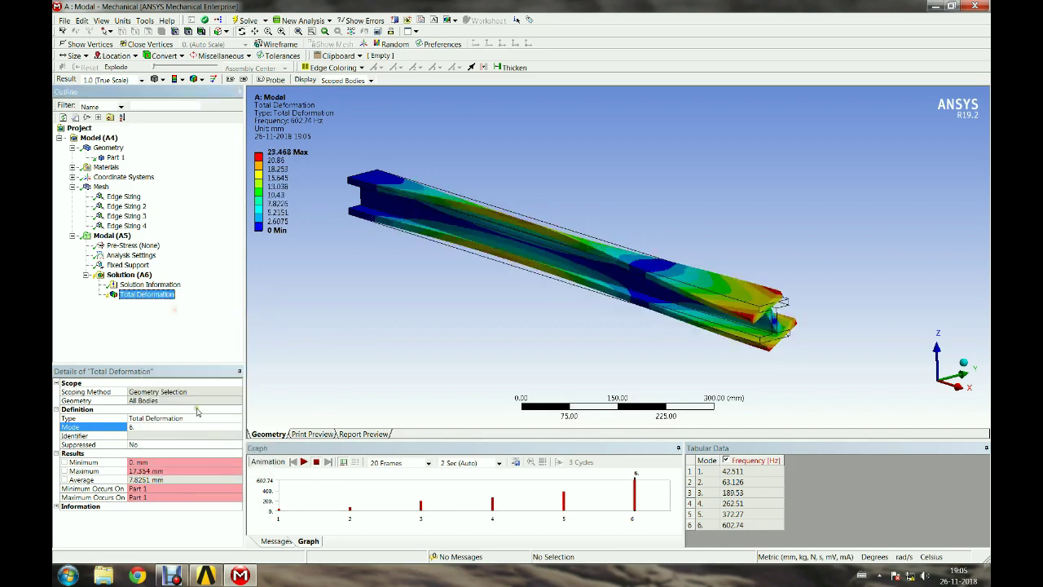
{"action": "left_click", "coordinate": [307, 464]}
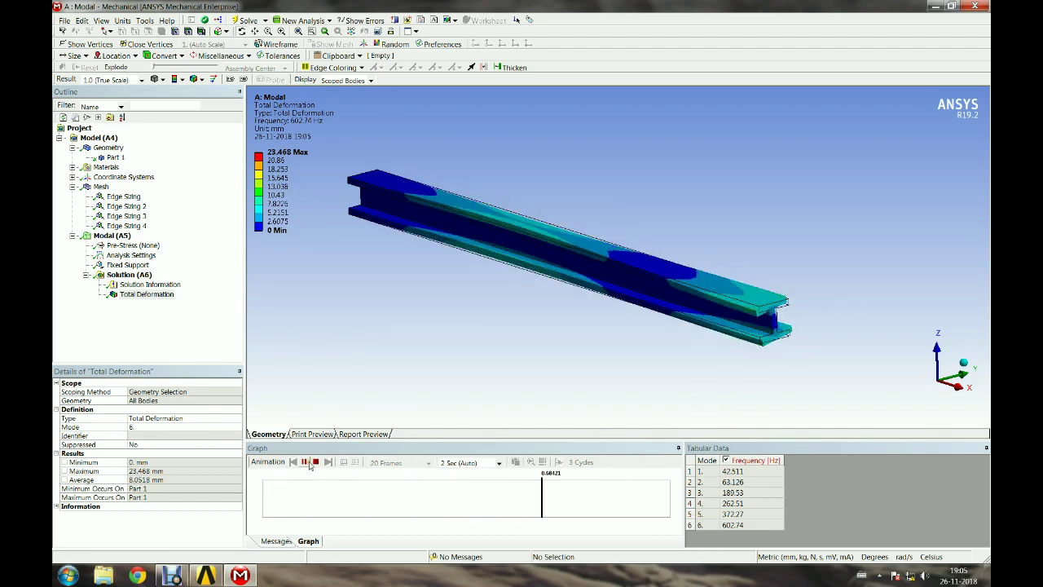
{"action": "left_click", "coordinate": [317, 462]}
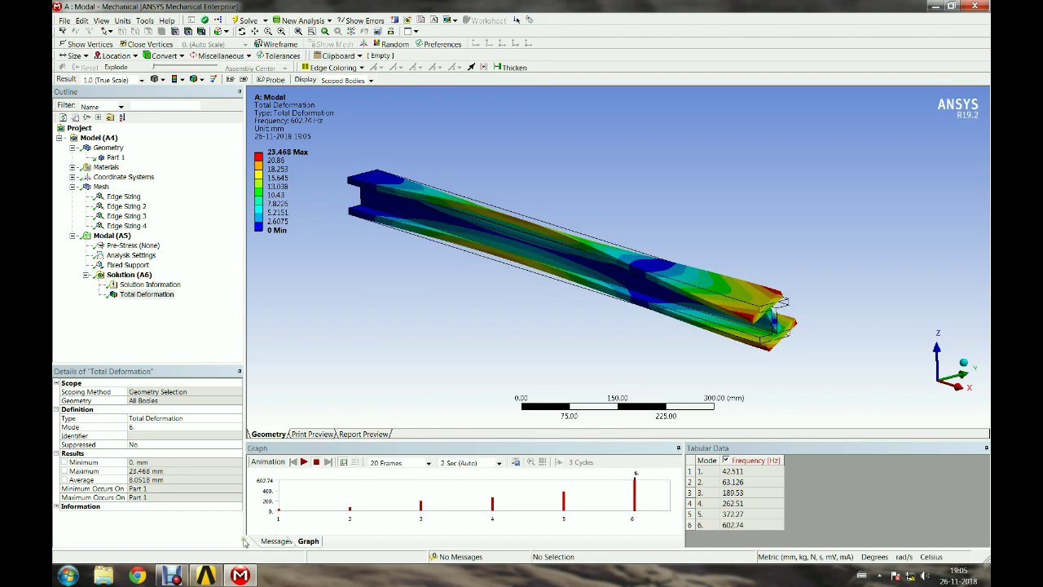
{"action": "left_click", "coordinate": [181, 576]}
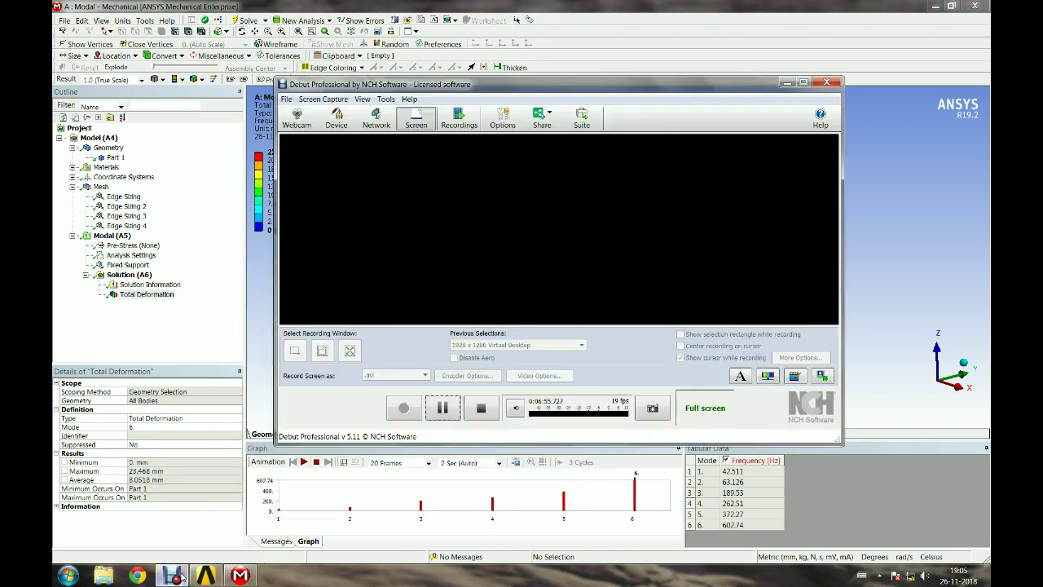